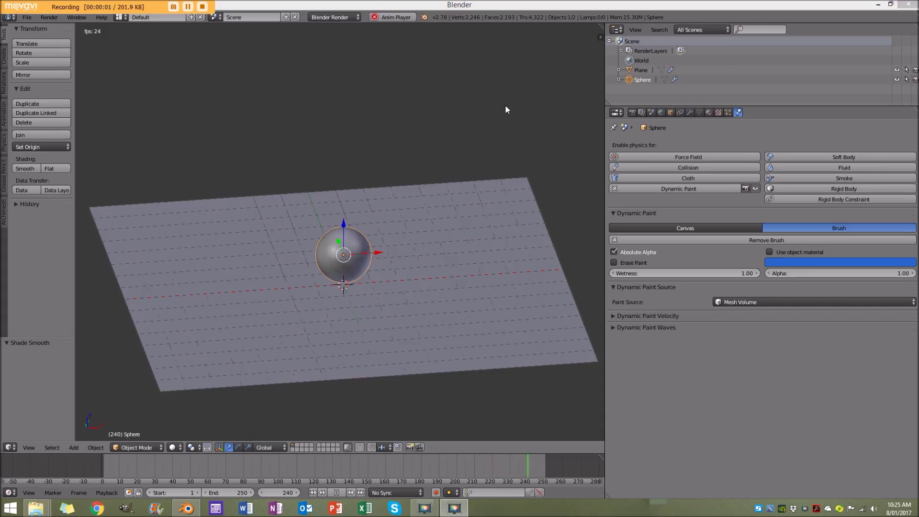
Sweep the sphere across the plane twice with G to preview the wave ripples
mouse_move(455, 168)
middle_mouse_down()
mouse_move(494, 165)
mouse_move(493, 179)
middle_mouse_up()
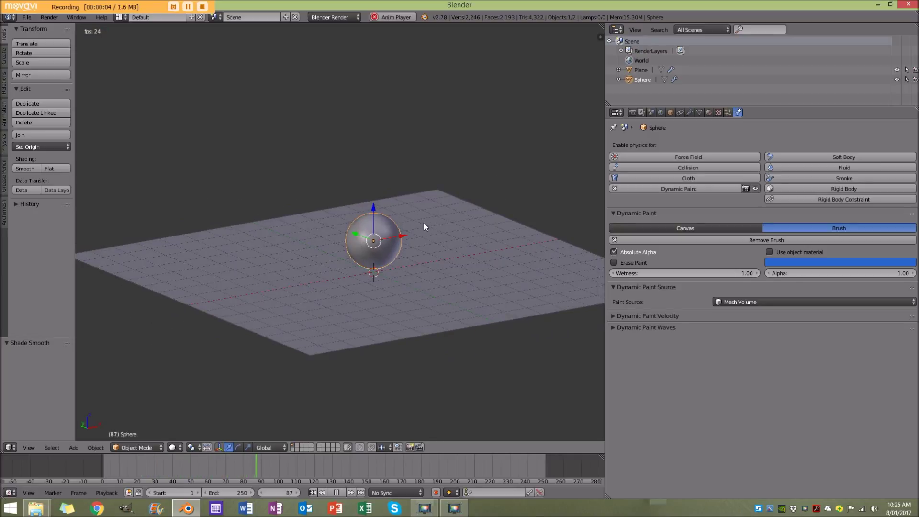
key("g")
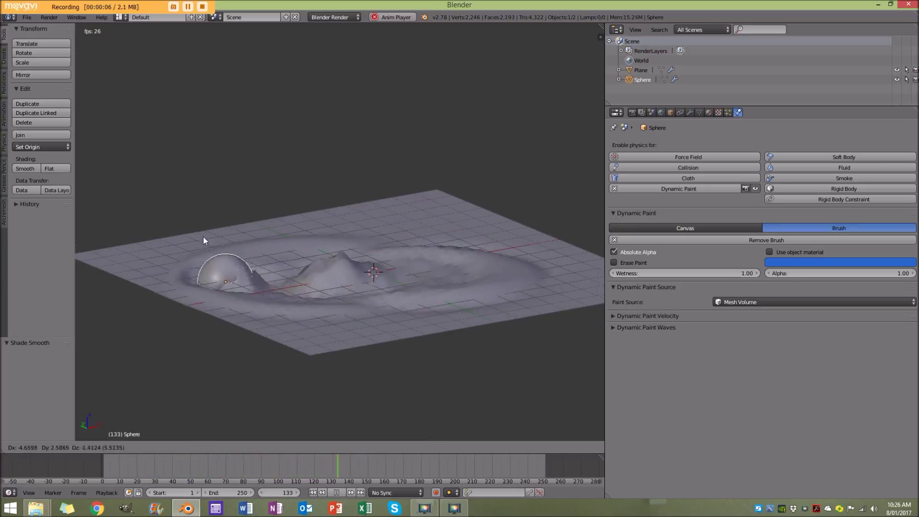
left_click(307, 270)
mouse_move(307, 270)
middle_mouse_down()
mouse_move(228, 231)
mouse_move(432, 229)
mouse_move(384, 222)
mouse_move(357, 240)
middle_mouse_up()
scroll(356, 239, "up", 2)
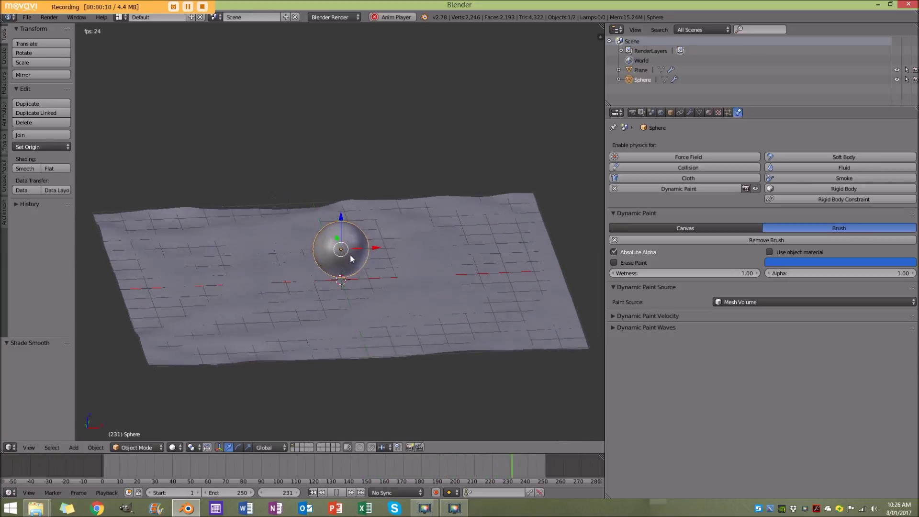
key("g")
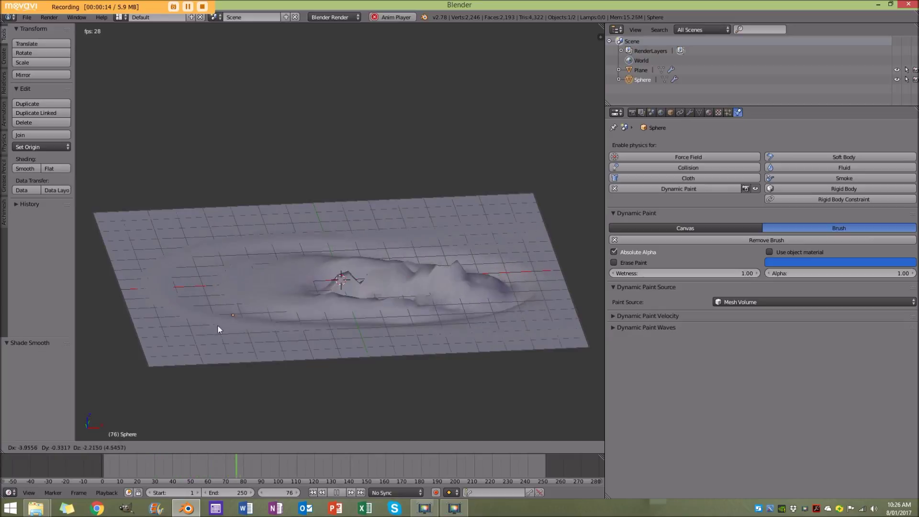
left_click(337, 268)
mouse_move(336, 263)
middle_mouse_down()
mouse_move(340, 283)
mouse_move(480, 319)
mouse_move(337, 285)
mouse_move(421, 311)
mouse_move(312, 305)
mouse_move(284, 260)
mouse_move(389, 311)
mouse_move(437, 252)
middle_mouse_up()
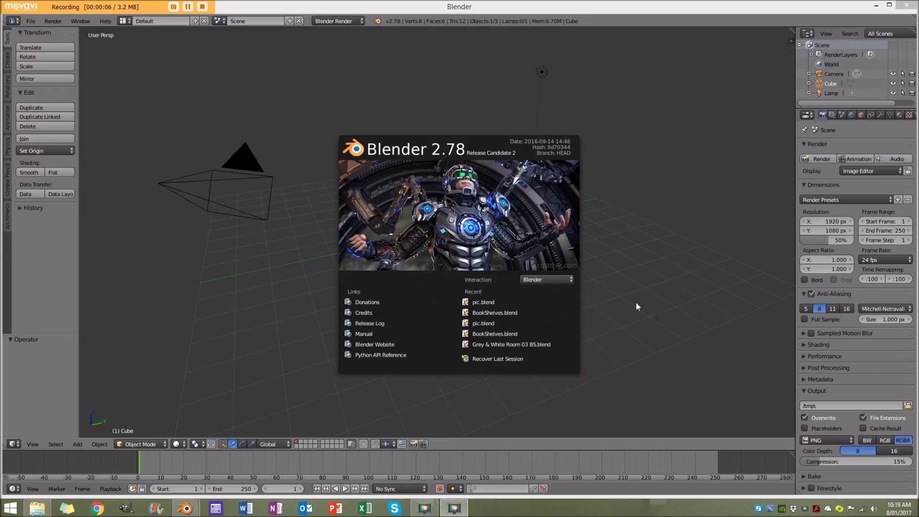
Close the splash screen and delete the default cube, camera and lamp
left_click(617, 312)
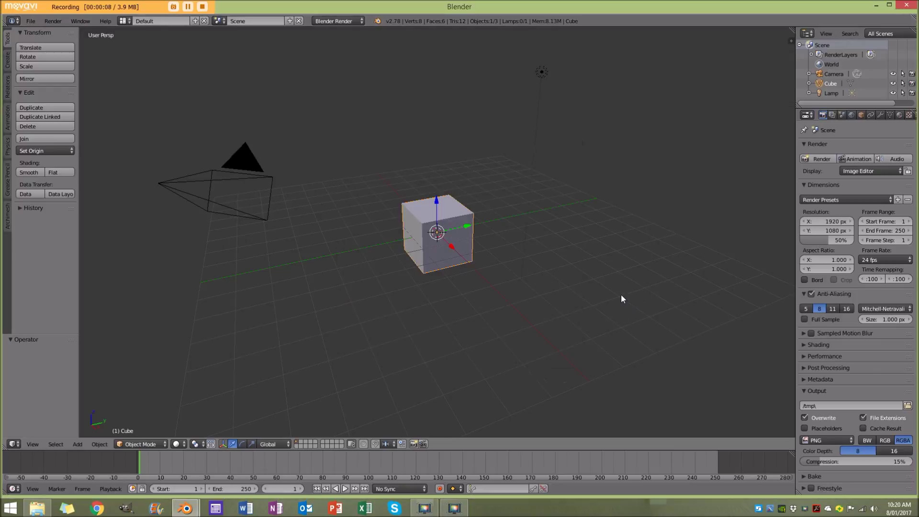
key("a")
key("a")
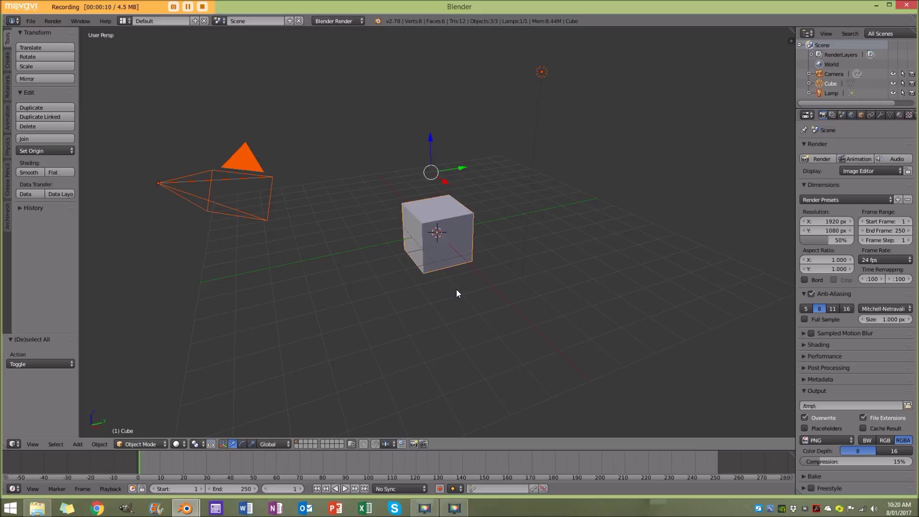
key("x")
left_click(448, 289)
Turn on Screencast Keys display from the view sidebar
key("n")
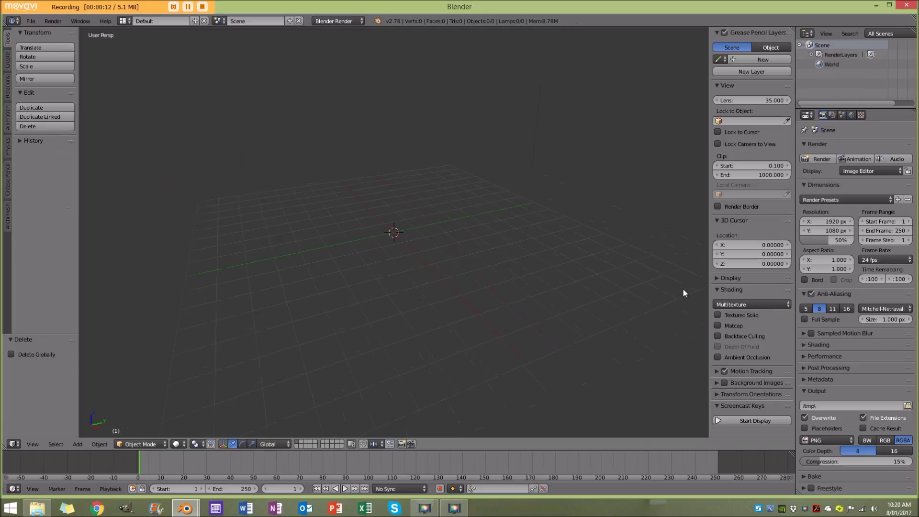
left_click(755, 421)
key("n")
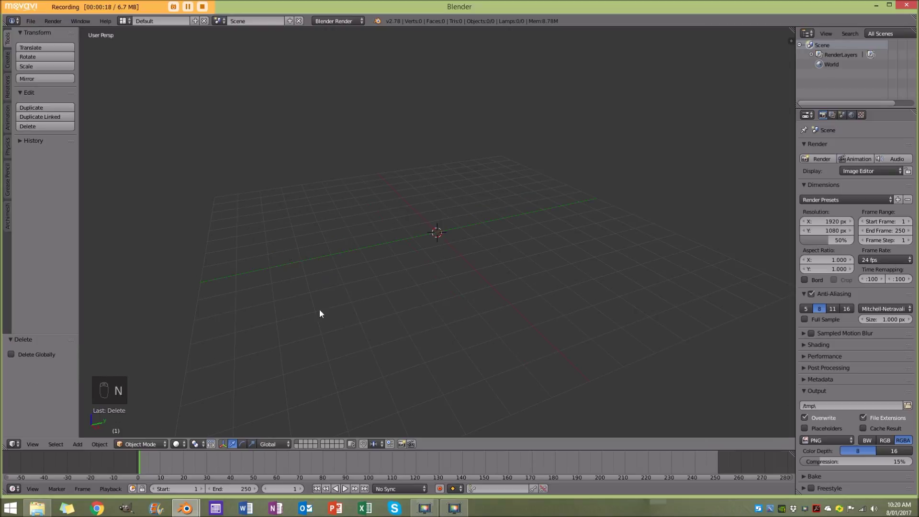
mouse_move(393, 275)
middle_mouse_down()
mouse_move(299, 270)
mouse_move(378, 275)
middle_mouse_up()
Set the render engine to Cycles Render
left_click(323, 21)
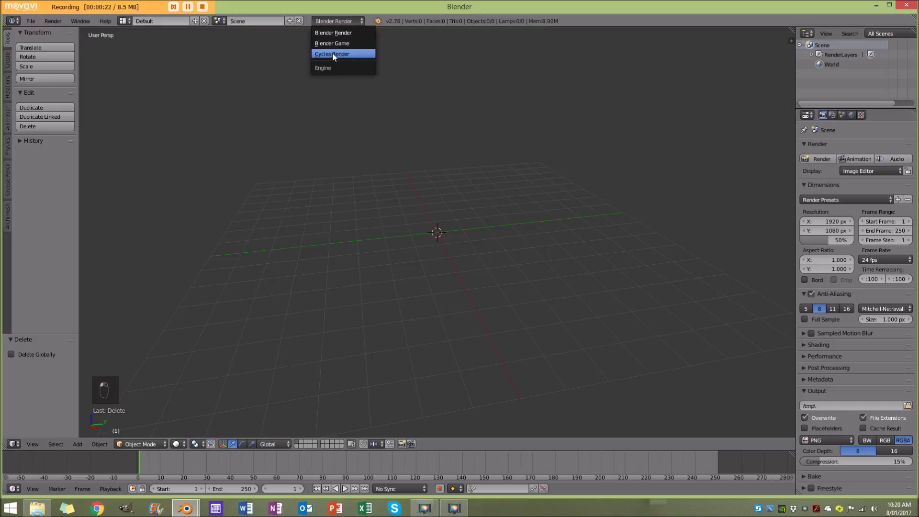
left_click(314, 53)
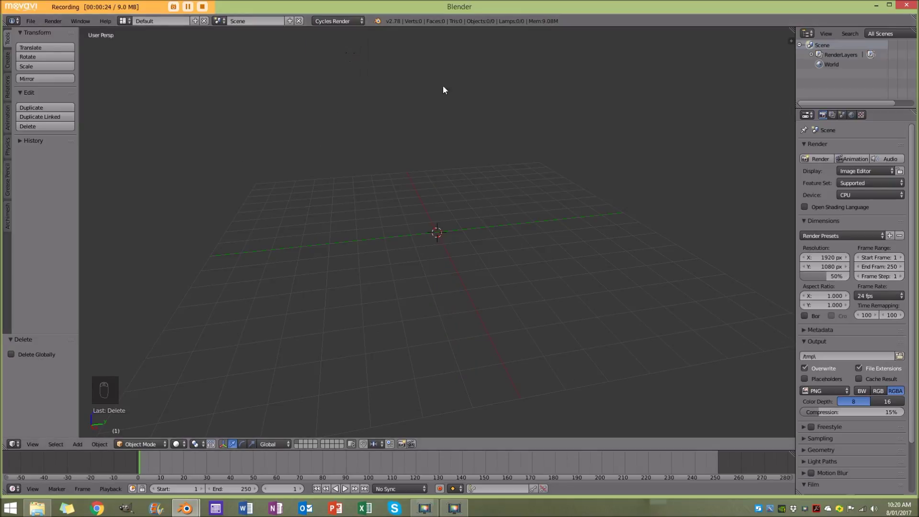
middle_click_drag(309, 226, 353, 226)
Widen the outliner and properties area by dragging its border left
middle_click_drag(578, 289, 493, 275)
left_click_drag(795, 193, 674, 207)
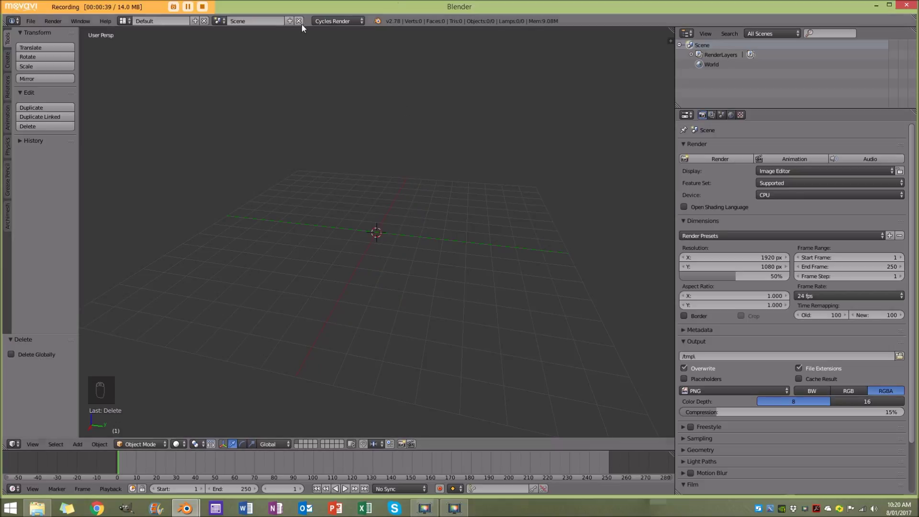
middle_click_drag(311, 211, 283, 235)
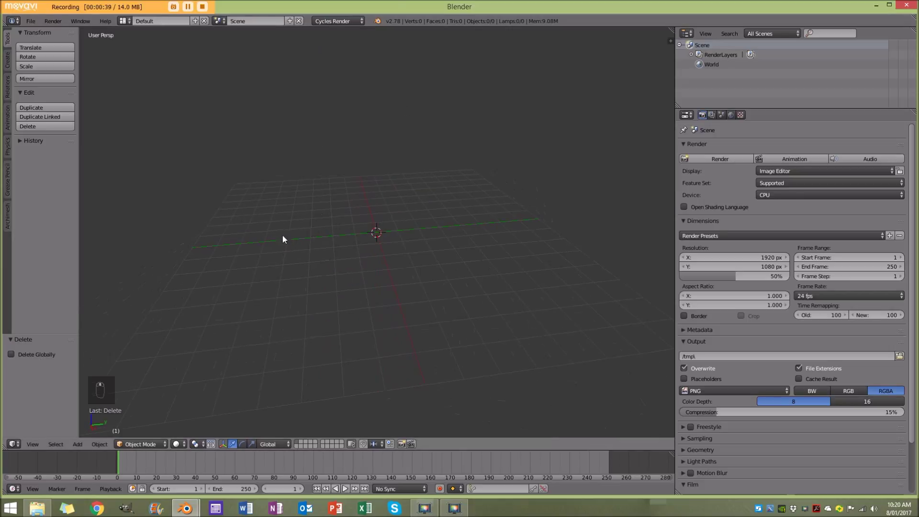
Add a mesh plane at the centre and scale it by 8
left_click(76, 444)
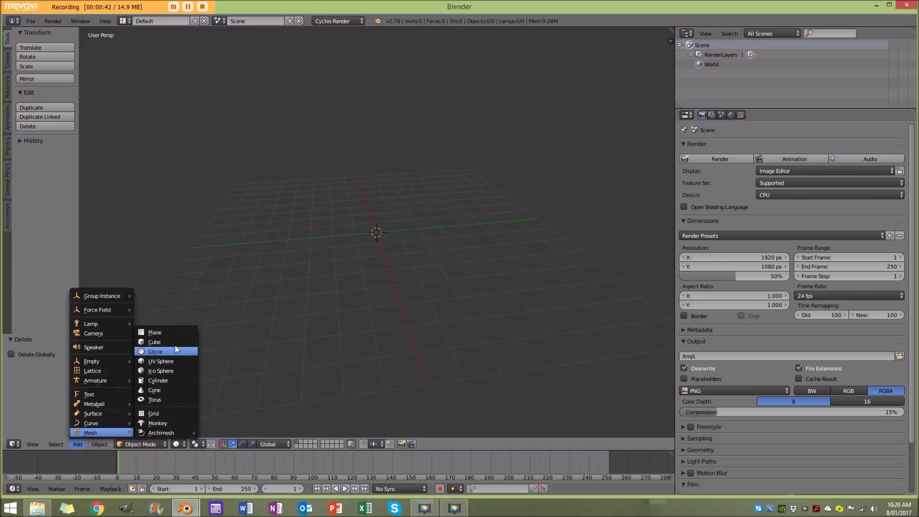
left_click(168, 332)
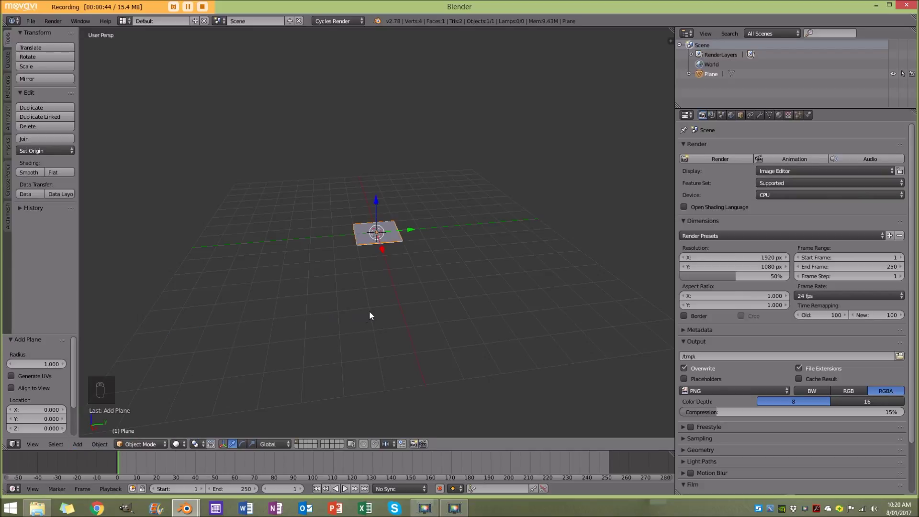
key("s")
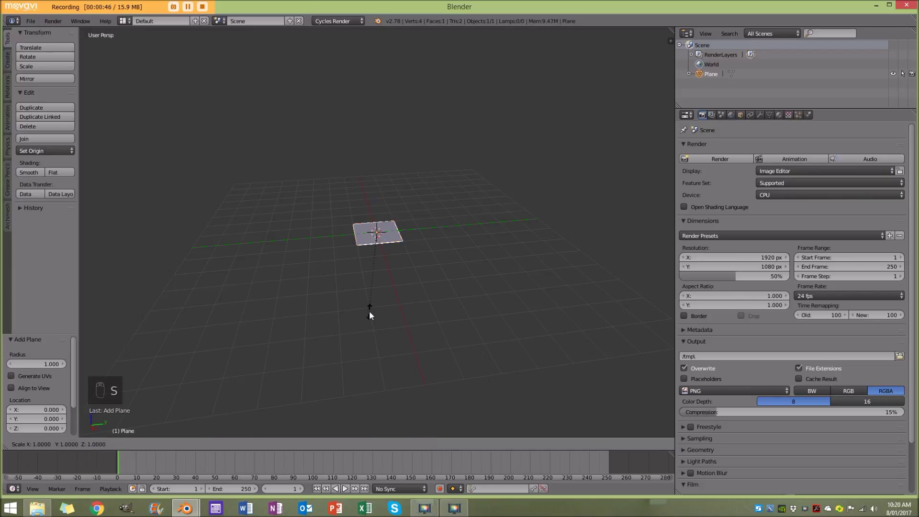
key("8")
key("Return")
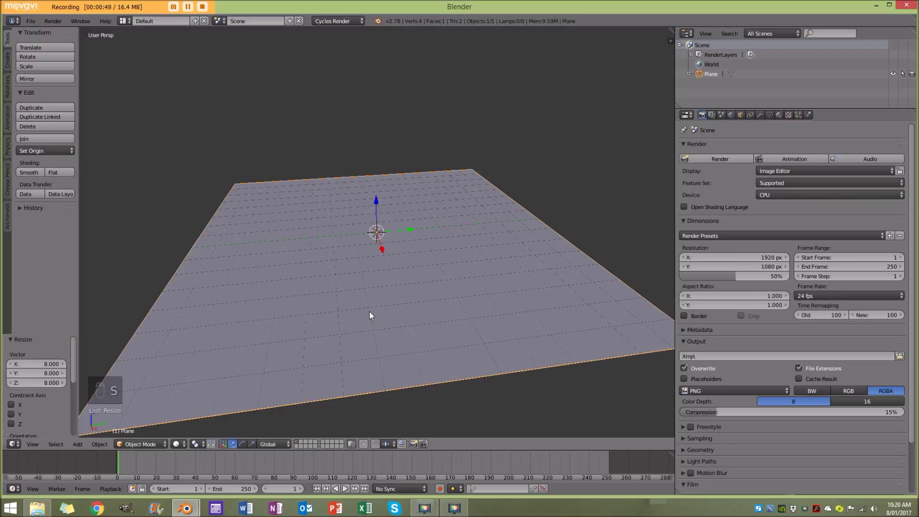
mouse_move(376, 306)
middle_mouse_down()
mouse_move(369, 283)
mouse_move(410, 262)
mouse_move(301, 264)
mouse_move(308, 230)
mouse_move(366, 263)
mouse_move(297, 326)
middle_mouse_up()
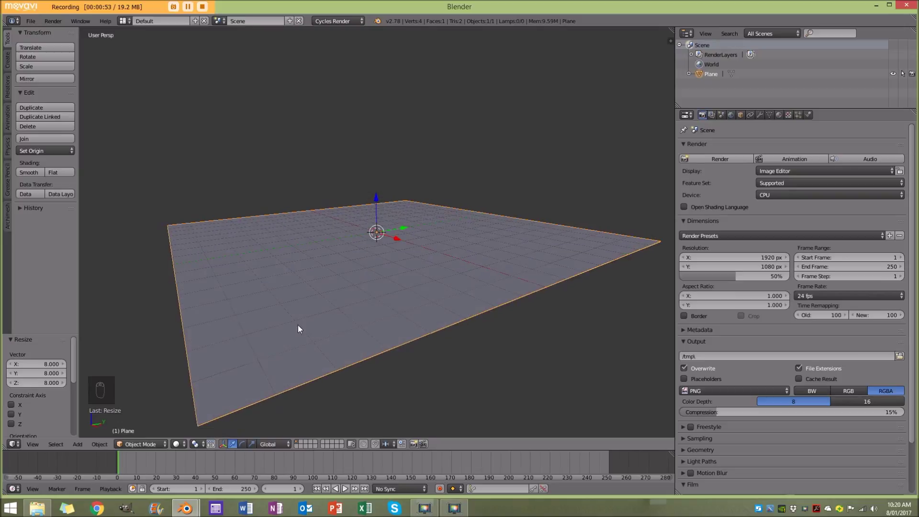
Add a UV sphere and raise it above the plane
left_click(78, 444)
mouse_move(90, 432)
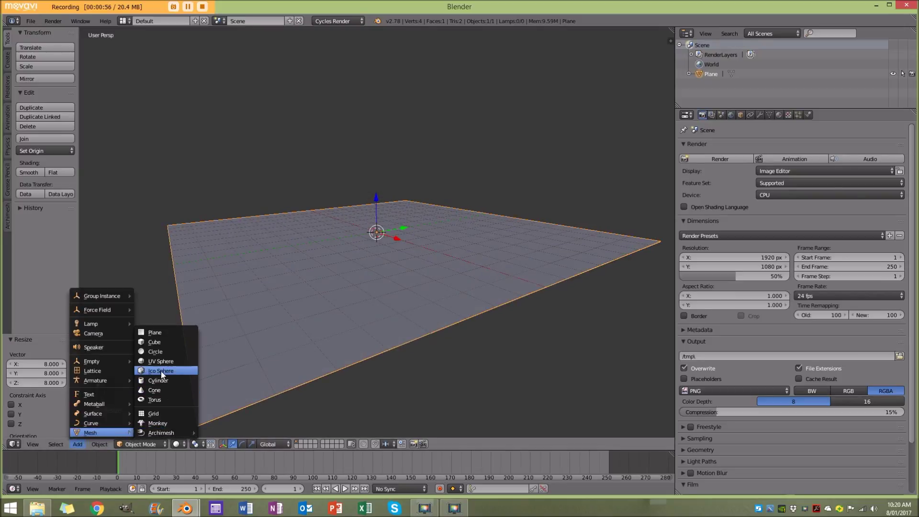
left_click(168, 361)
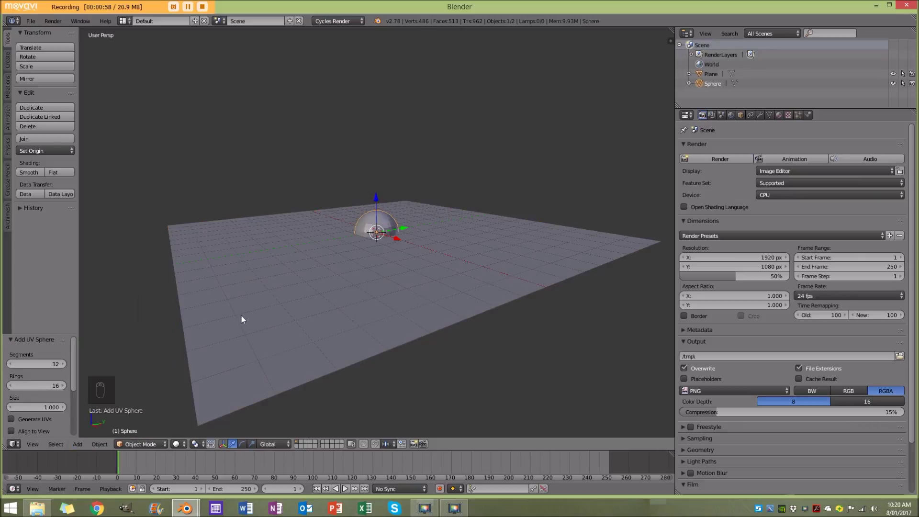
left_click_drag(377, 202, 380, 165)
mouse_move(380, 165)
middle_mouse_down()
mouse_move(411, 234)
mouse_move(241, 220)
middle_mouse_up()
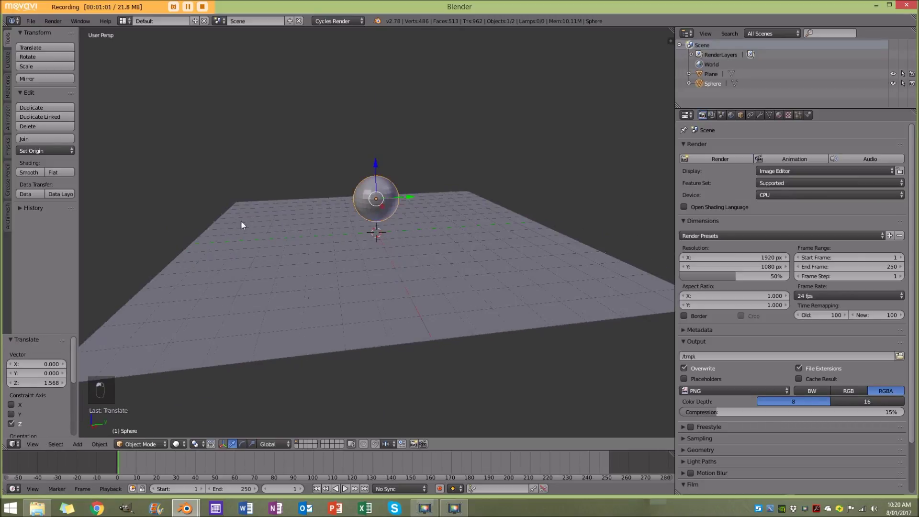
Give the sphere smooth shading and select the plane
left_click(26, 172)
middle_click_drag(337, 335, 343, 300)
right_click(287, 258)
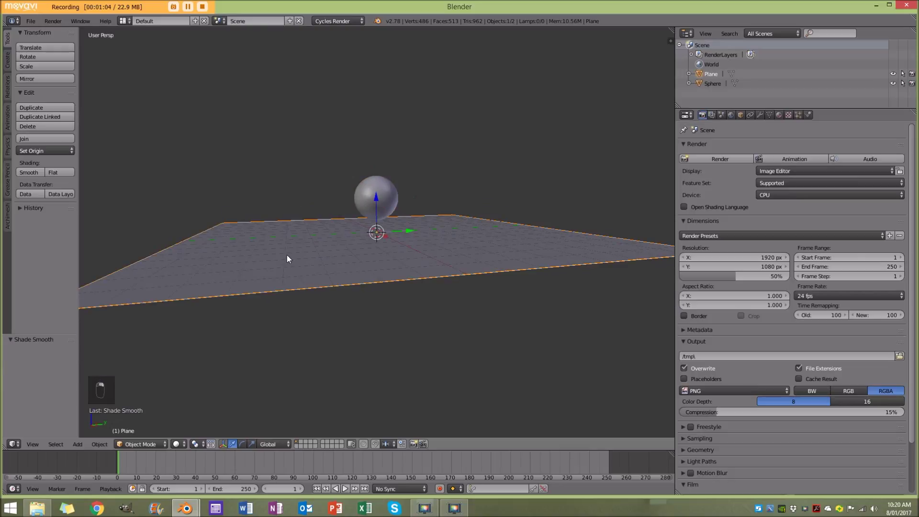
mouse_move(363, 328)
middle_mouse_down()
mouse_move(426, 303)
mouse_move(379, 320)
mouse_move(432, 330)
middle_mouse_up()
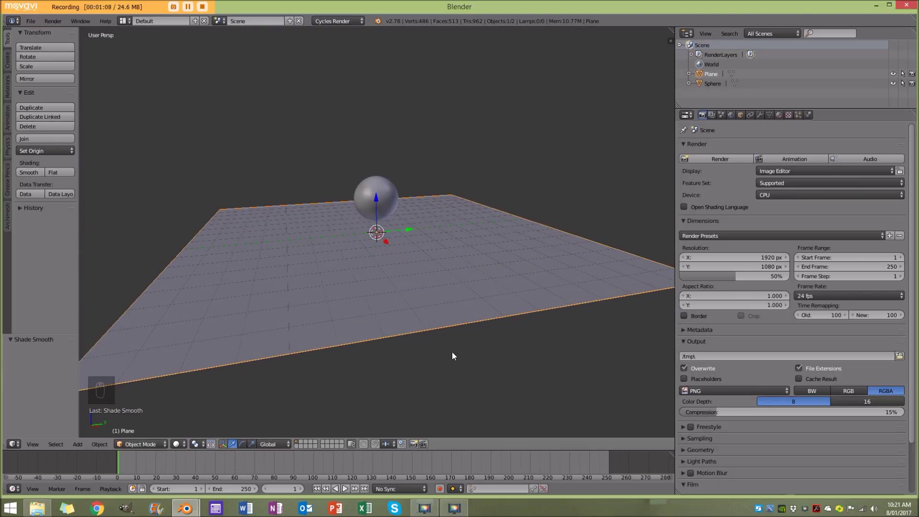
Switch to front orthographic view, then orbit back to an angled view of the plane
key("KP_5")
key("KP_1")
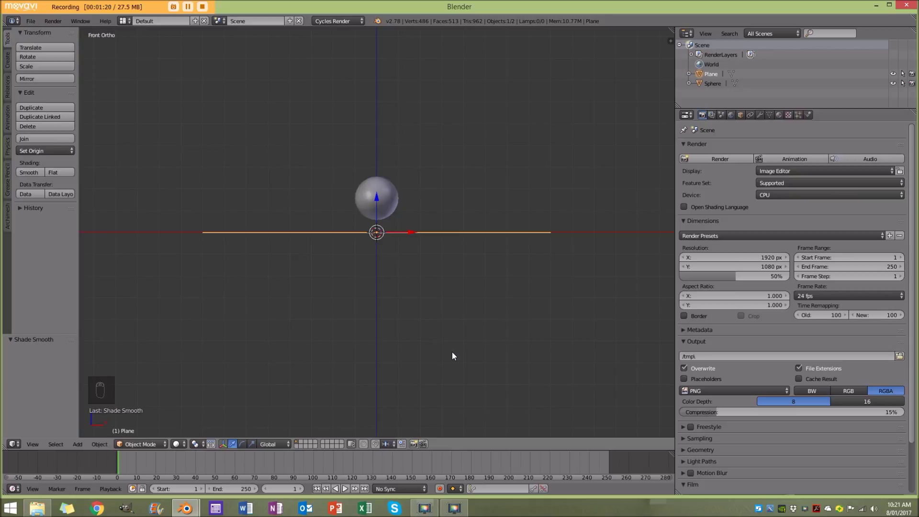
middle_click_drag(401, 365, 359, 301)
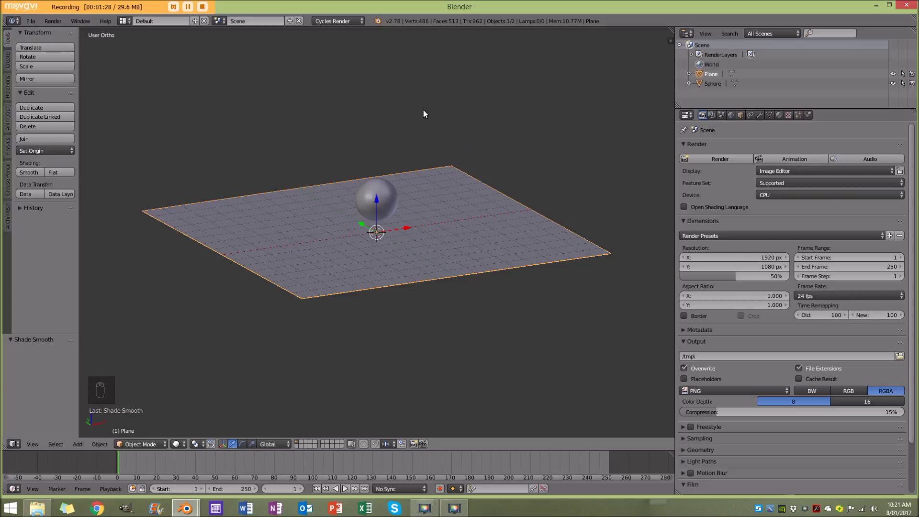
middle_click_drag(424, 114, 404, 236)
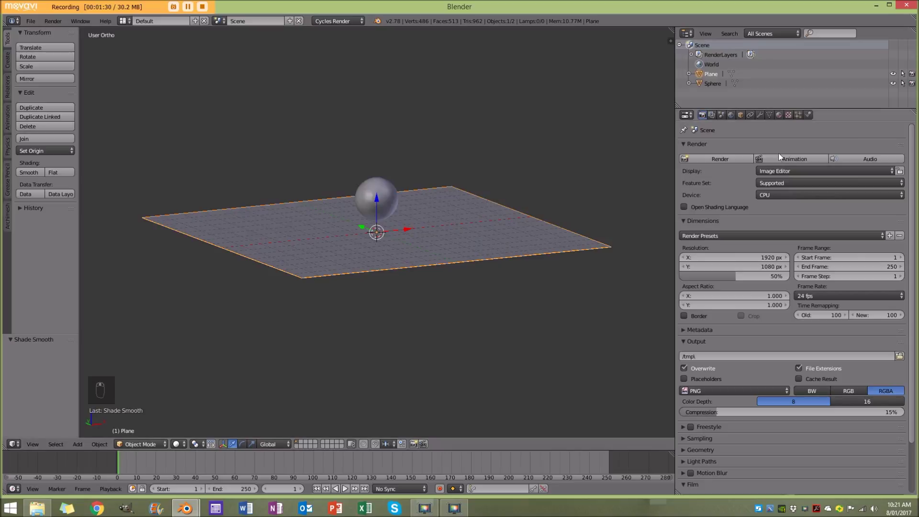
Enable Dynamic Paint physics on the plane and add a canvas
left_click(809, 116)
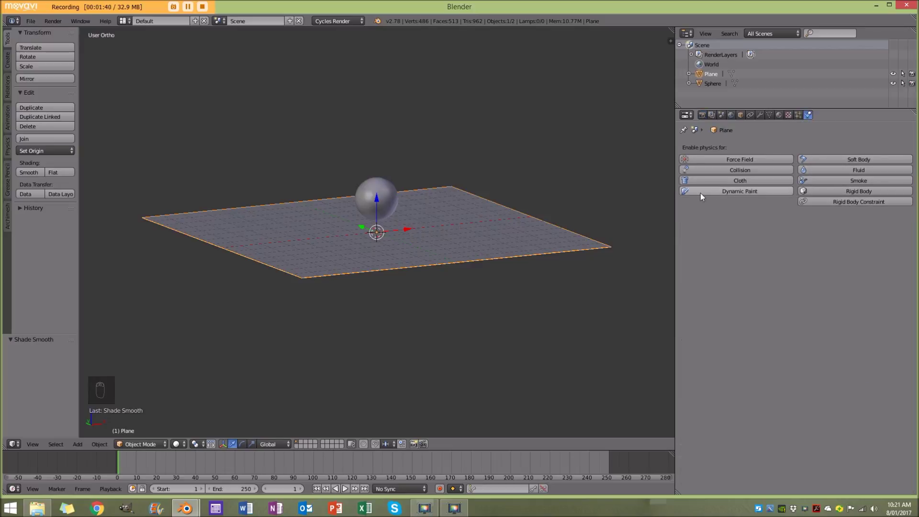
middle_click_drag(540, 251, 479, 219)
left_click(753, 191)
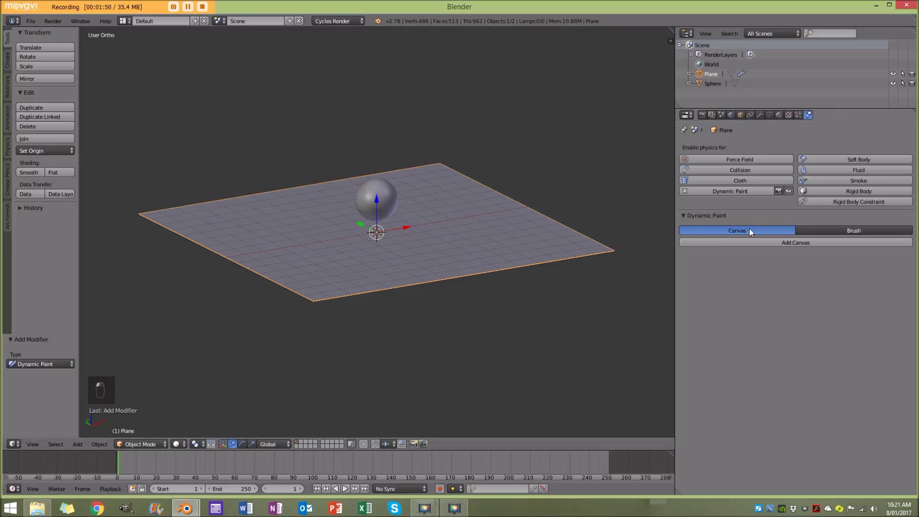
left_click(779, 243)
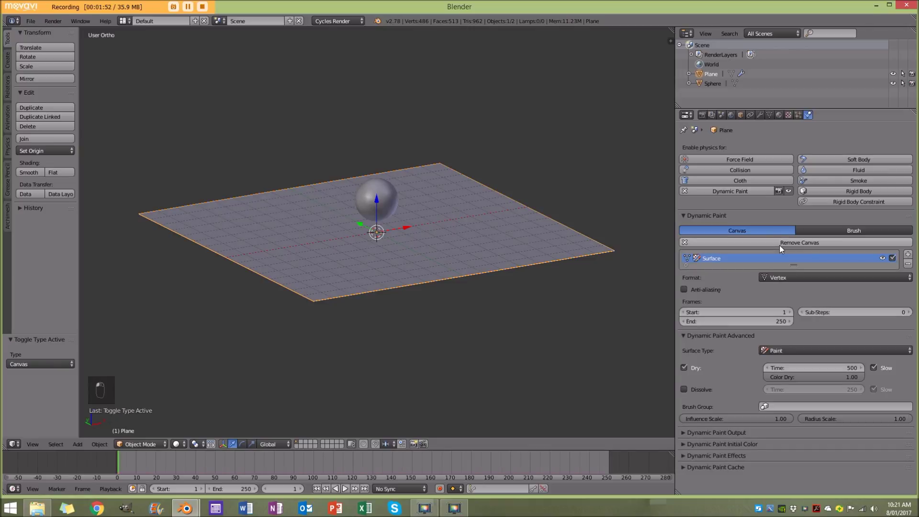
Turn on canvas anti-aliasing and set Sub-Steps to 1
left_click(685, 290)
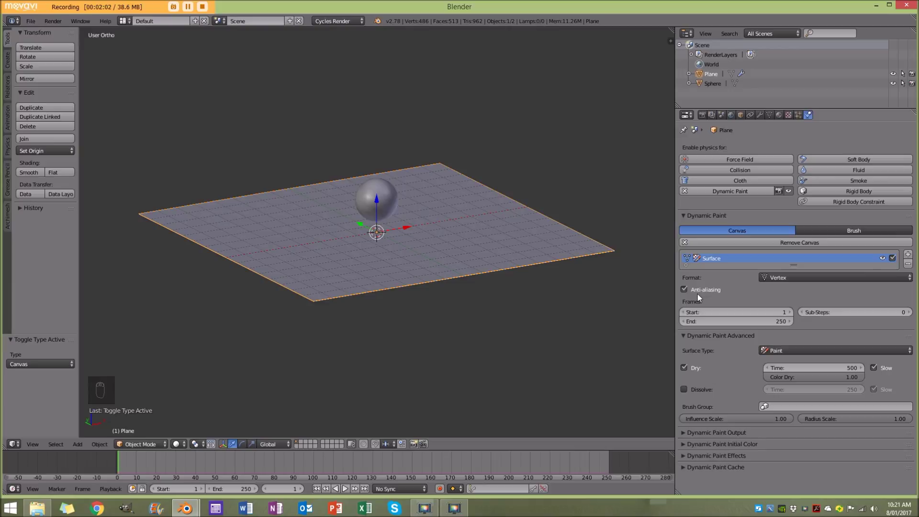
middle_click_drag(373, 289, 386, 291)
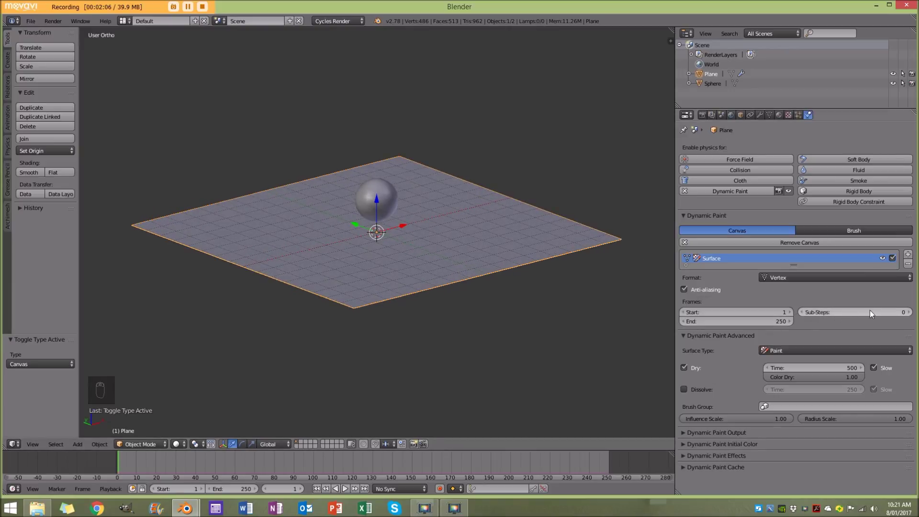
left_click(907, 313)
left_click(788, 350)
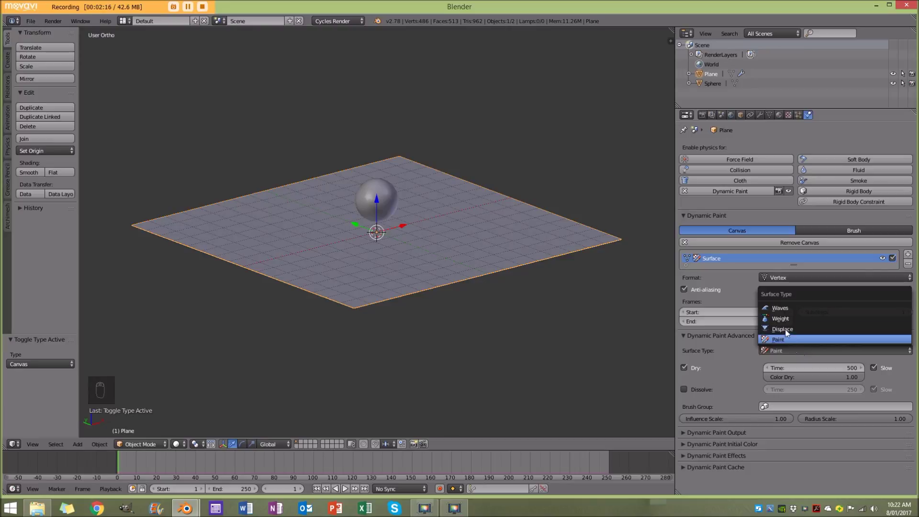
Set the canvas Surface Type to Waves
left_click(808, 308)
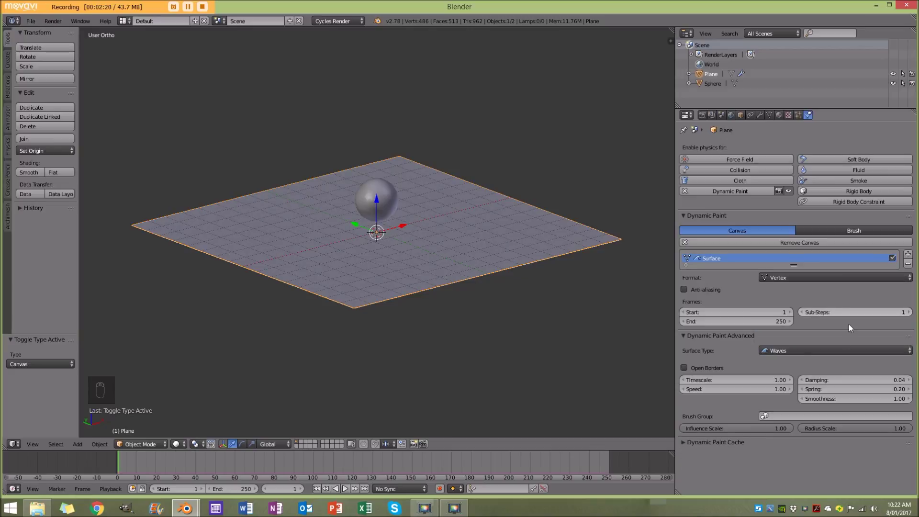
left_click(779, 351)
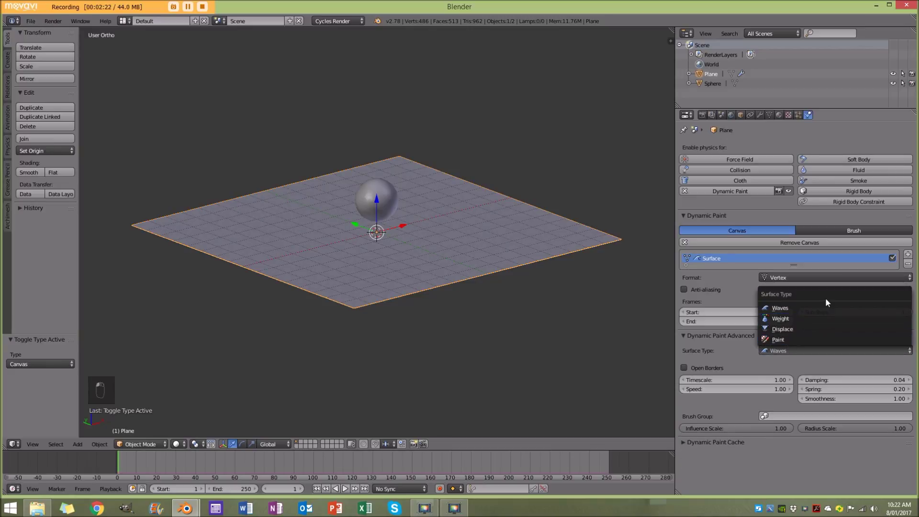
left_click(815, 307)
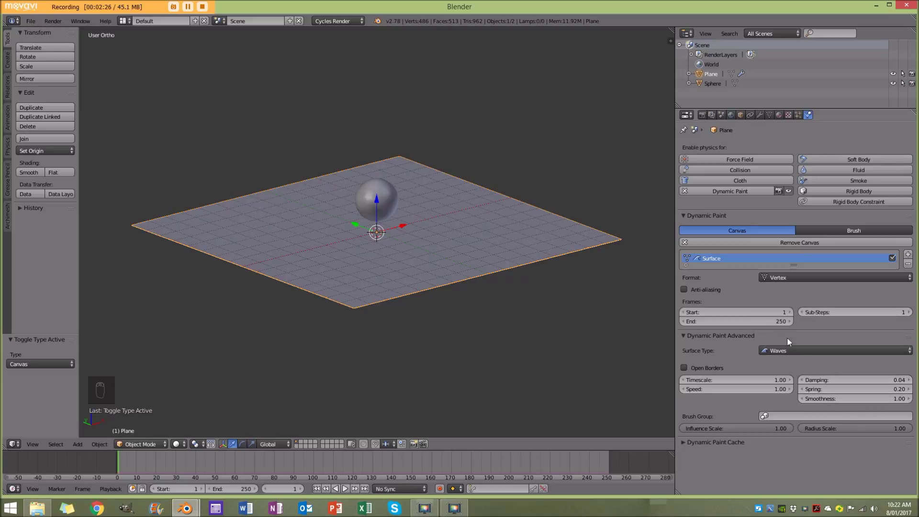
middle_click_drag(426, 283, 413, 286)
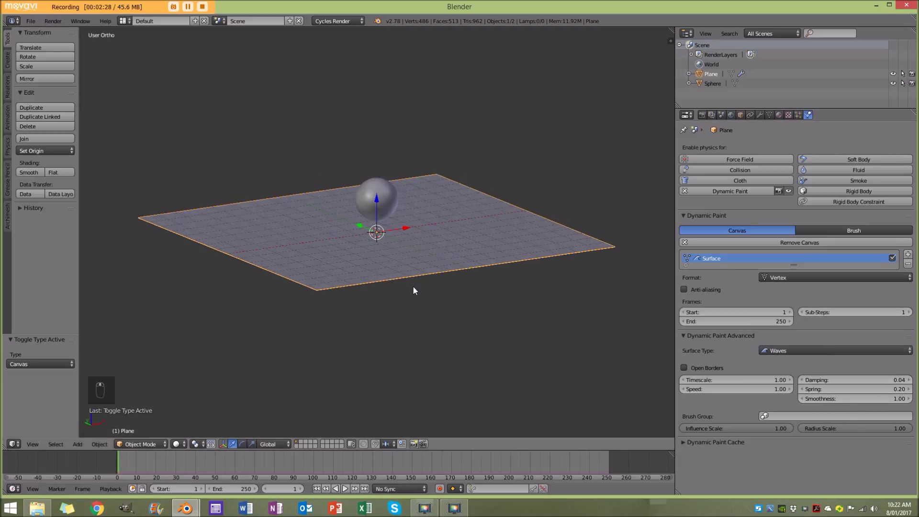
Select the sphere, enable Dynamic Paint and add it as a Brush
right_click(374, 181)
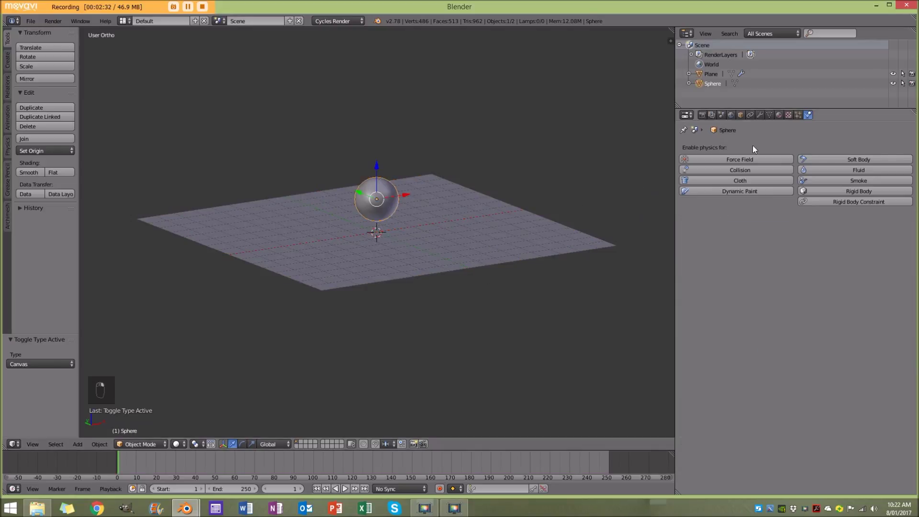
left_click(734, 191)
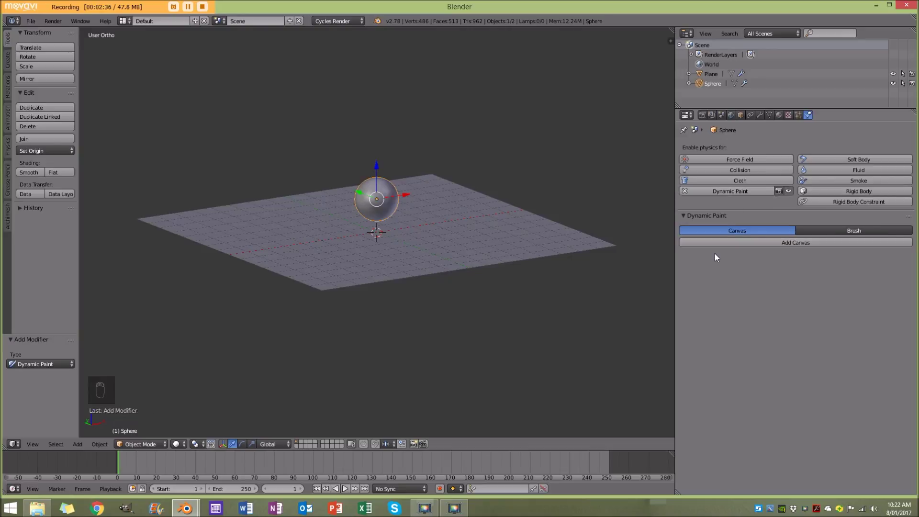
left_click(838, 234)
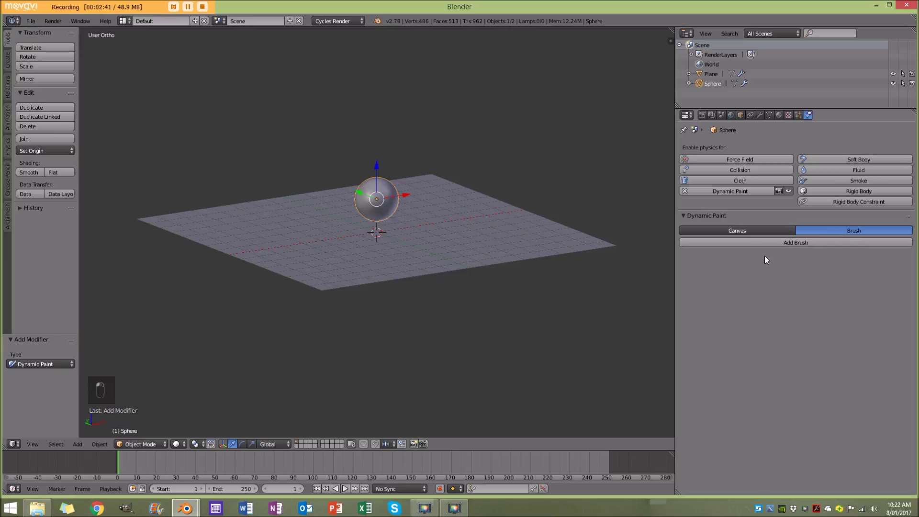
left_click(789, 245)
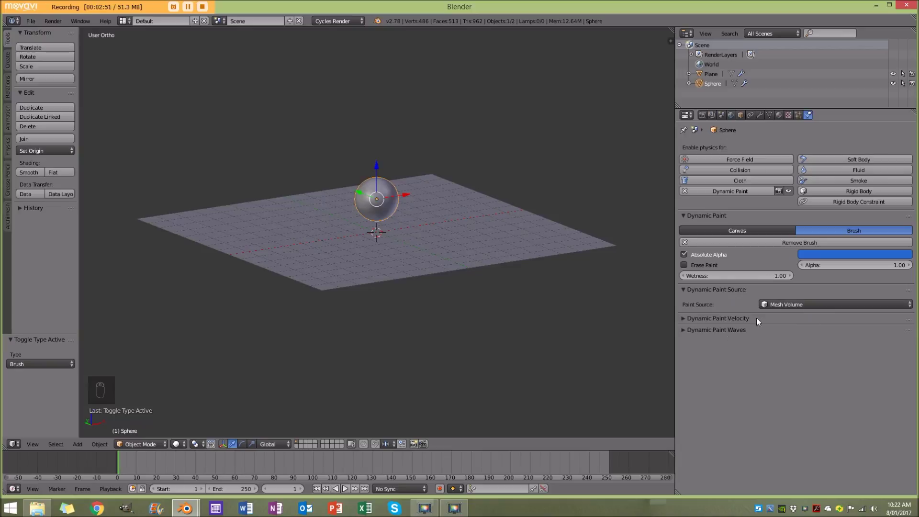
Collapse the brush velocity settings and reselect the plane
left_click(704, 319)
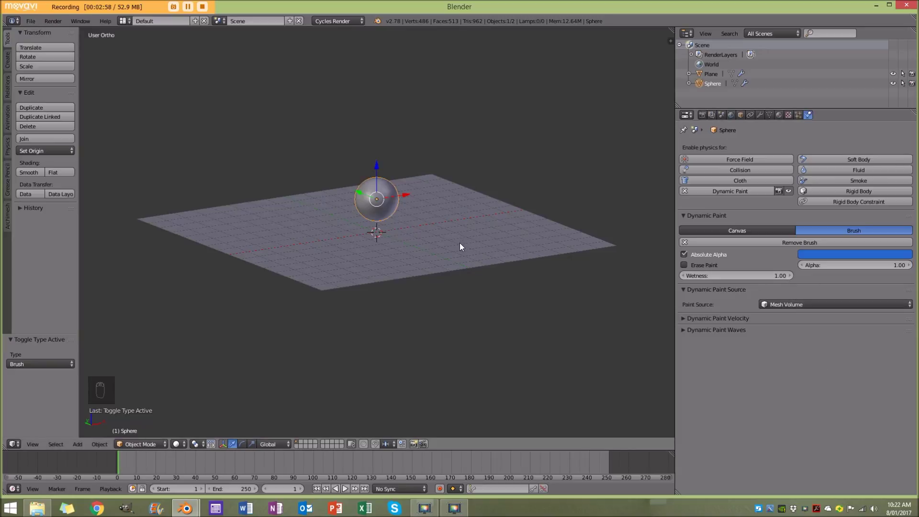
middle_click_drag(452, 201, 441, 212)
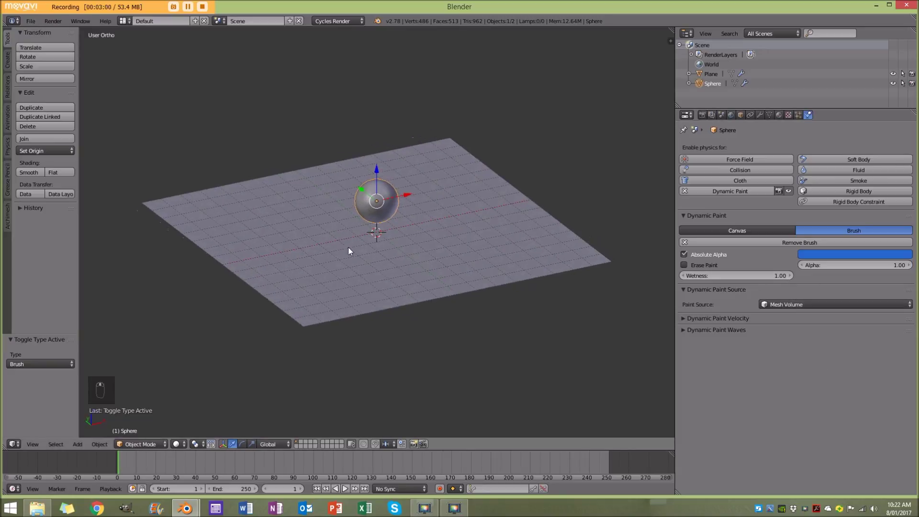
middle_click_drag(348, 249, 359, 249)
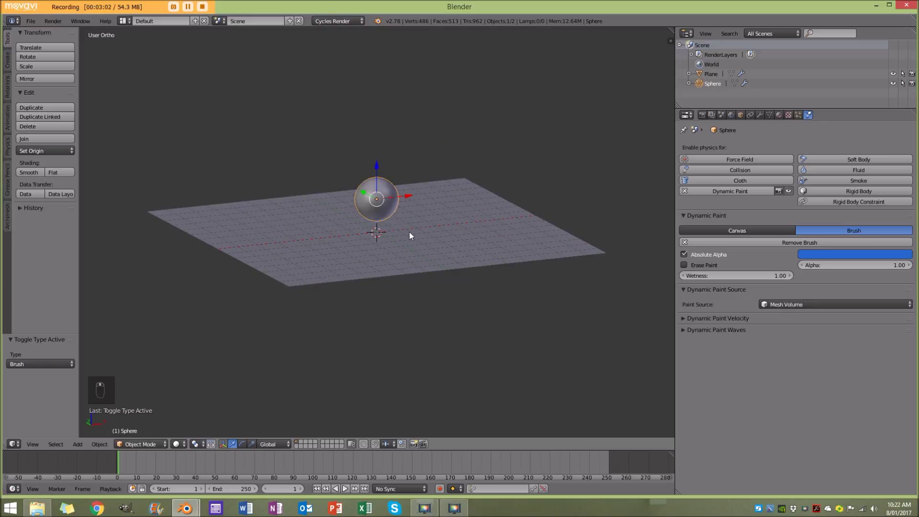
right_click(456, 218)
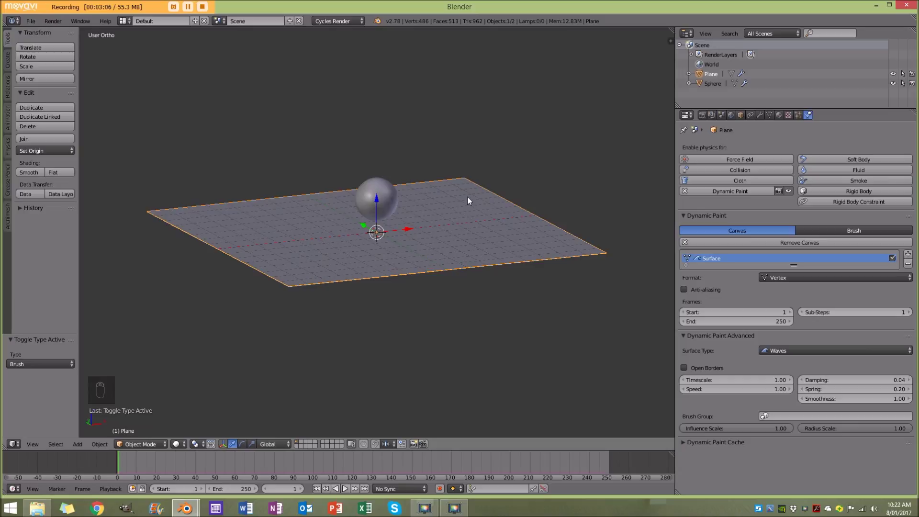
Subdivide the plane in Edit Mode with 45 cuts, then return to Object Mode and deselect all
left_click(137, 444)
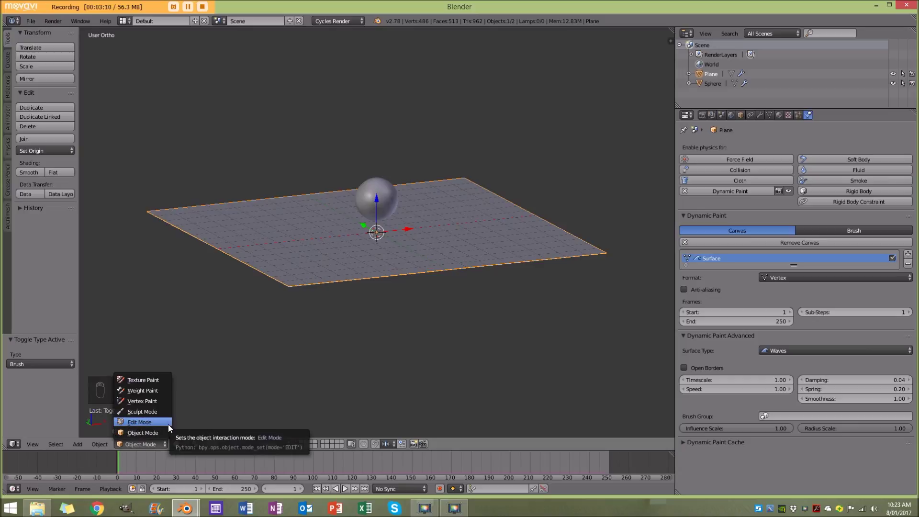
left_click(160, 424)
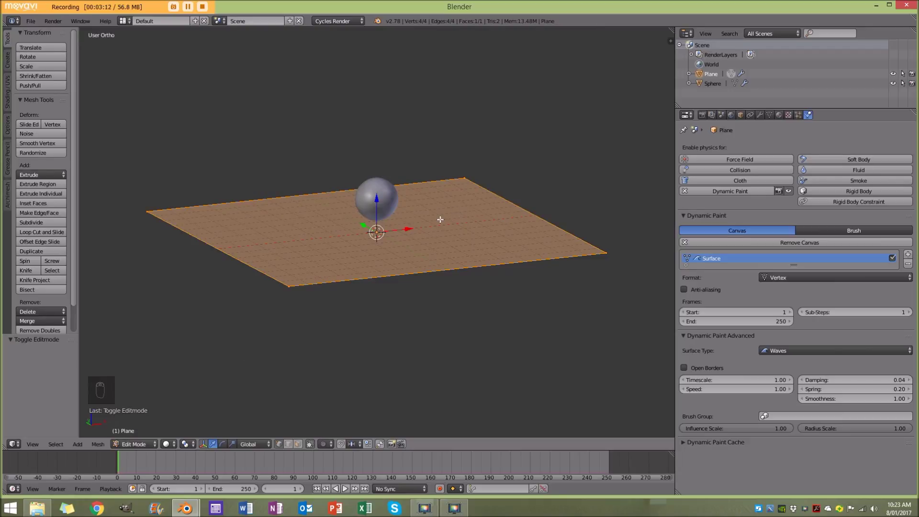
middle_click_drag(441, 219, 446, 233)
key("w")
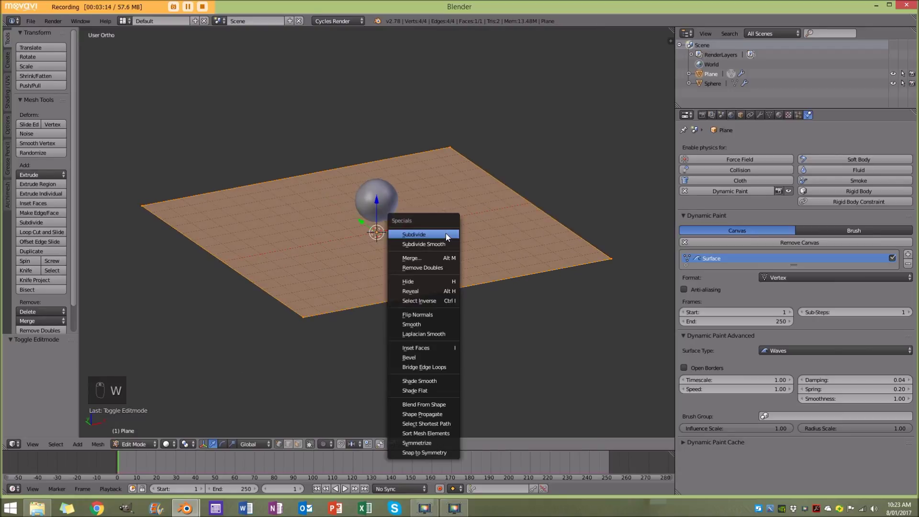
left_click(446, 233)
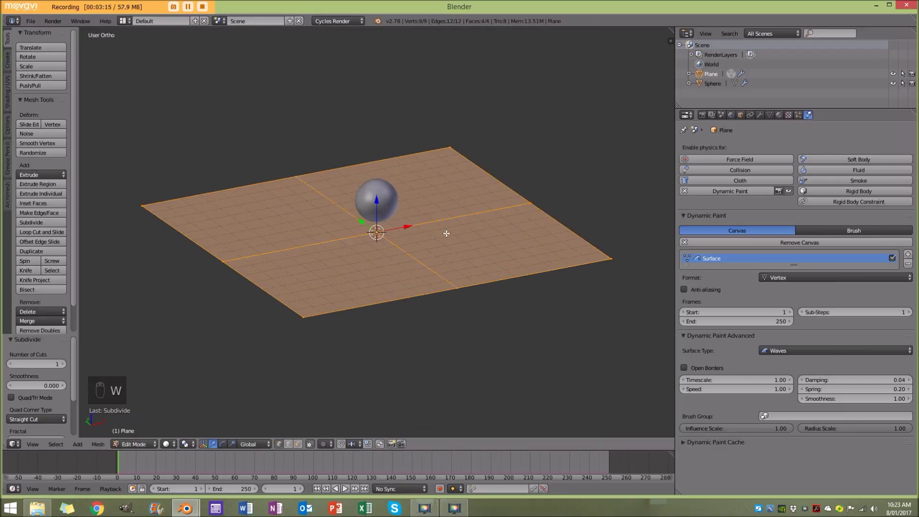
left_click(40, 363)
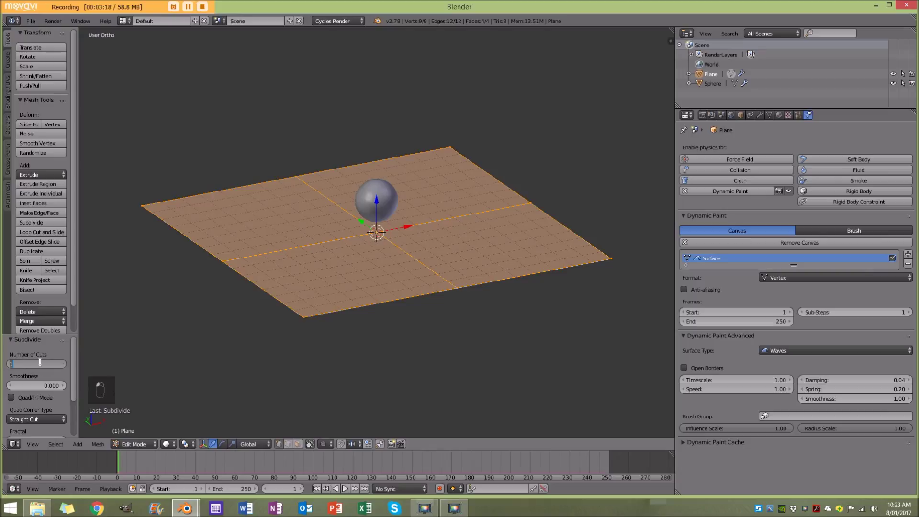
type("45")
key("Return")
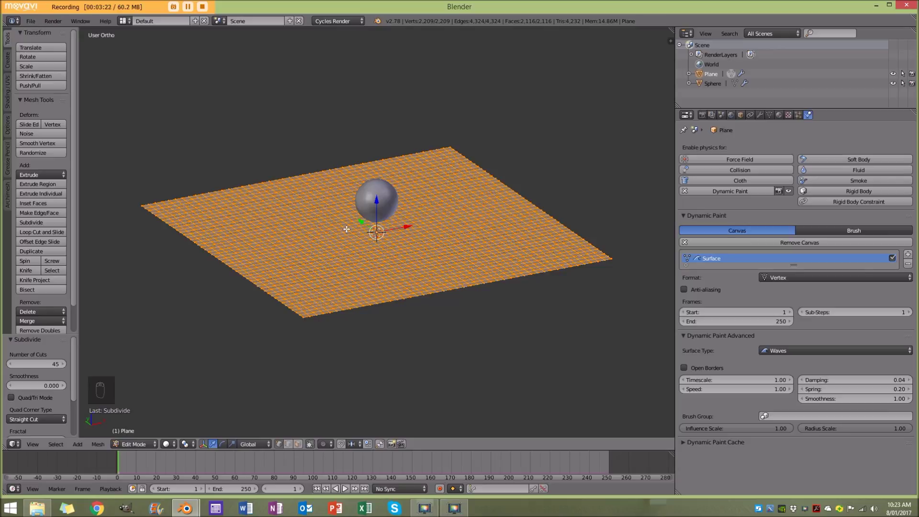
left_click(136, 443)
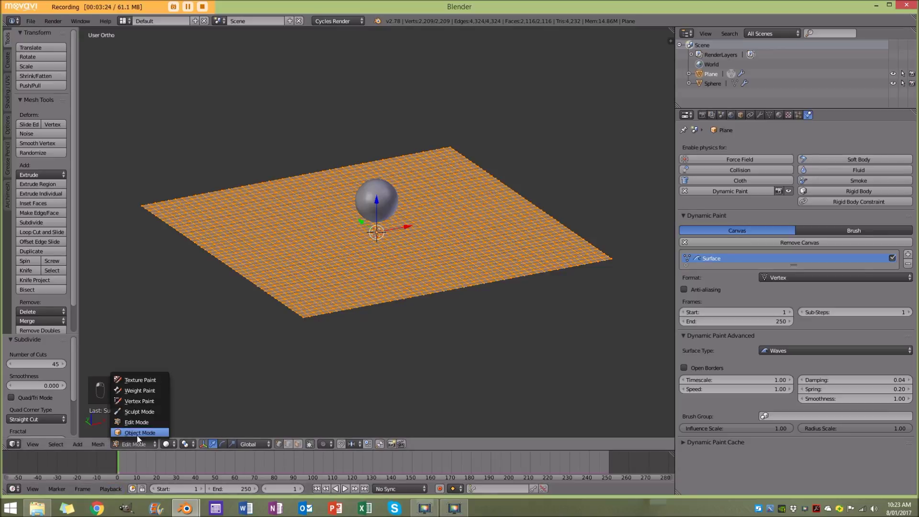
key("a")
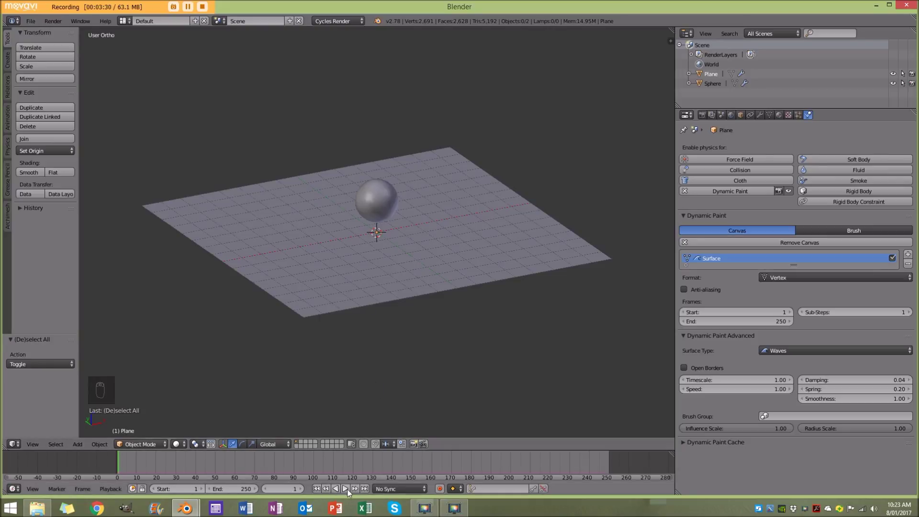
key("alt+a")
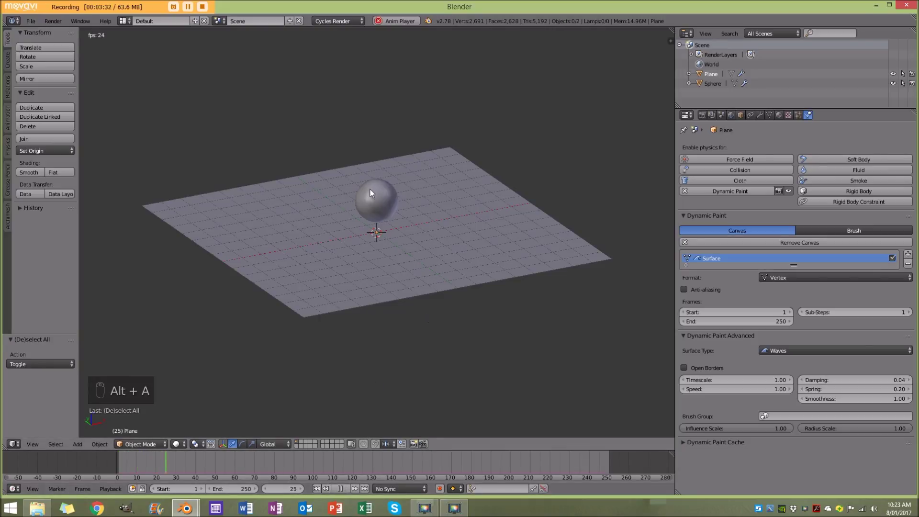
right_click(371, 192)
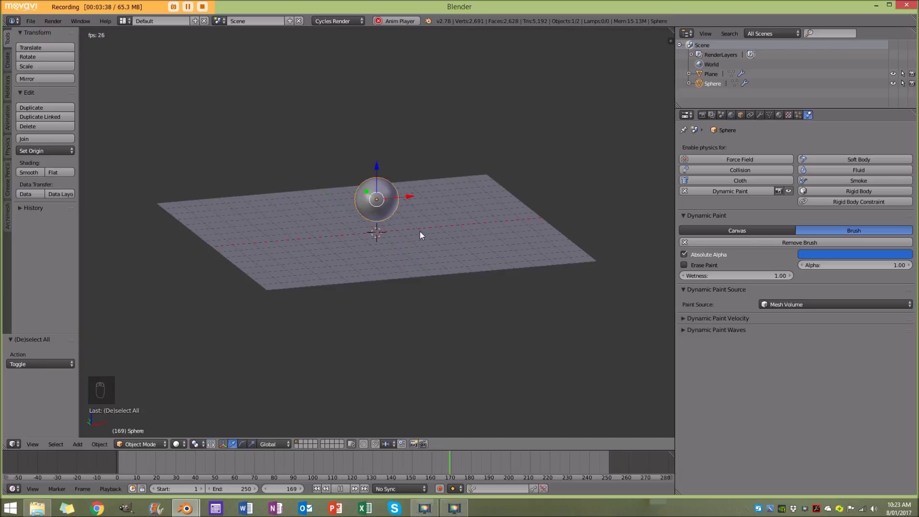
key("g")
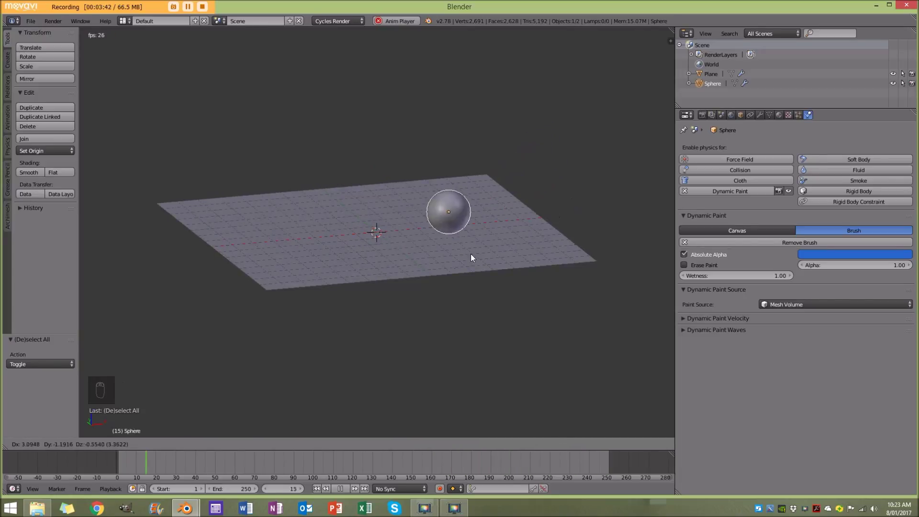
right_click(509, 249)
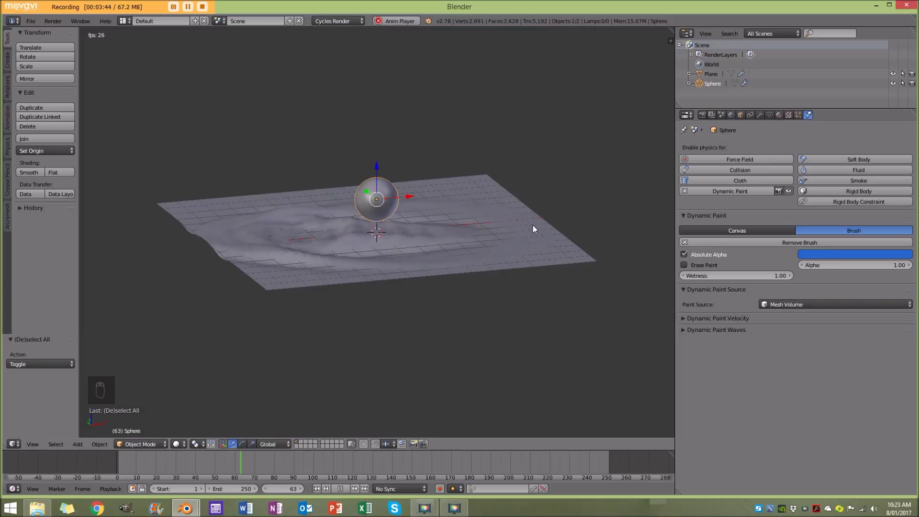
middle_click_drag(532, 224, 444, 239)
key("g")
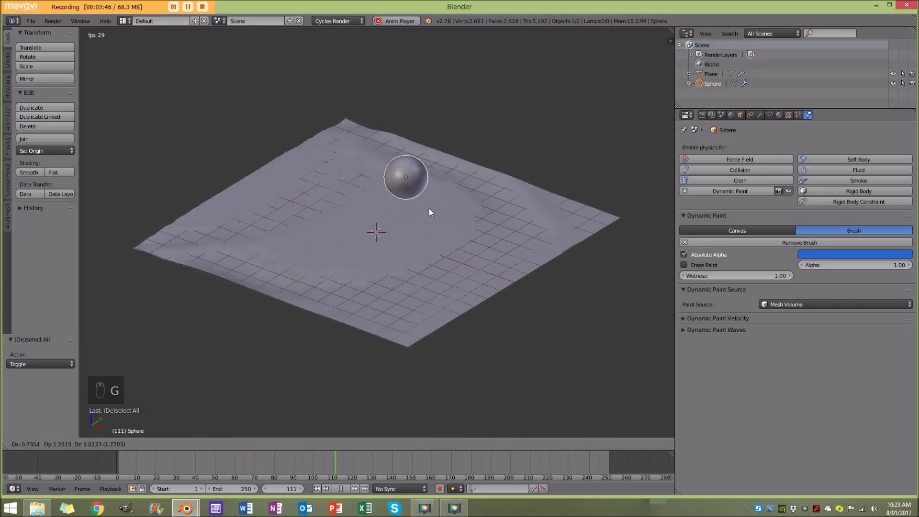
right_click(455, 220)
mouse_move(489, 228)
middle_mouse_down()
mouse_move(421, 236)
mouse_move(404, 250)
mouse_move(430, 243)
middle_mouse_up()
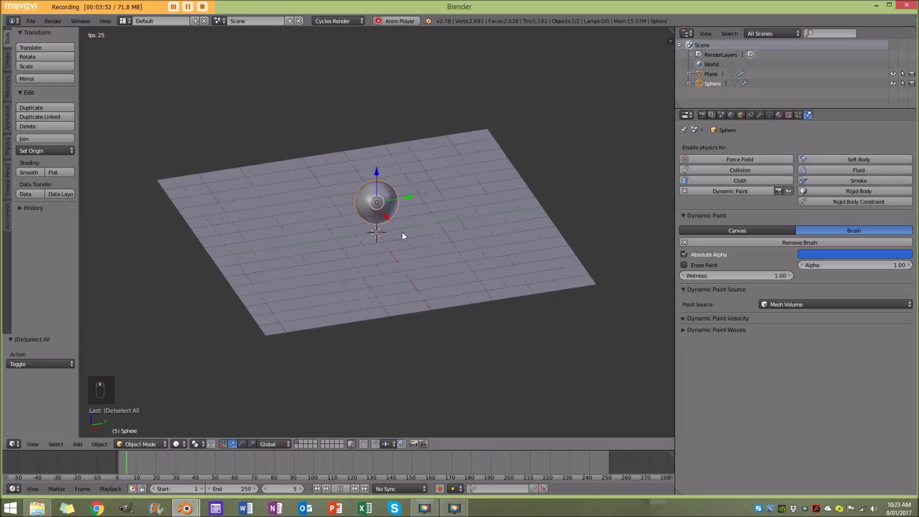
mouse_move(382, 324)
middle_mouse_down()
mouse_move(377, 274)
mouse_move(392, 271)
middle_mouse_up()
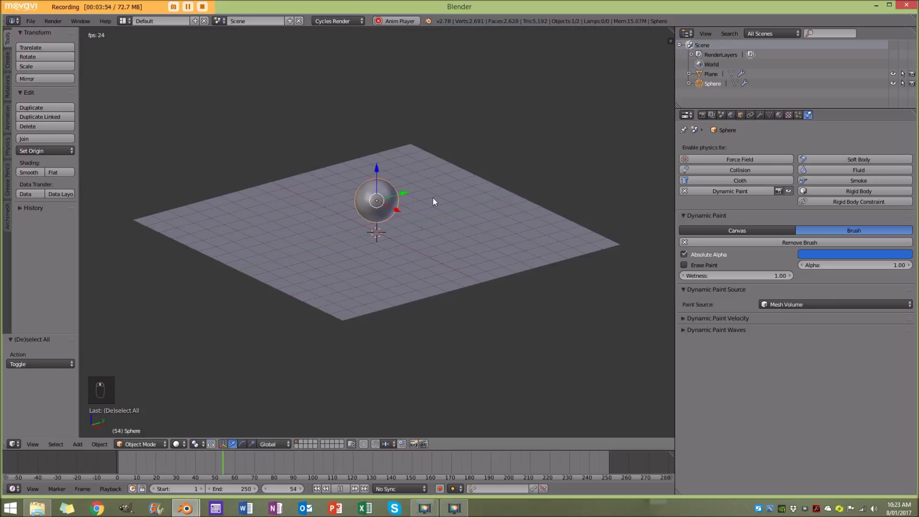
key("g")
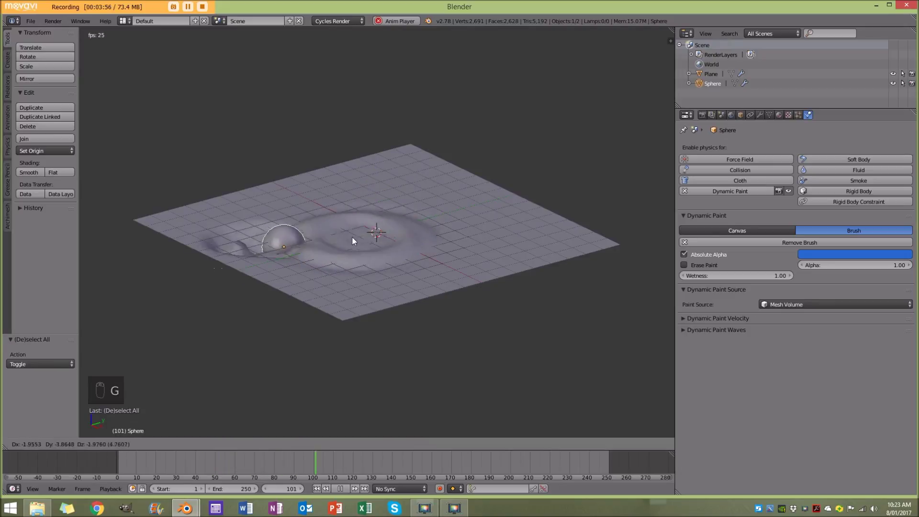
right_click(547, 162)
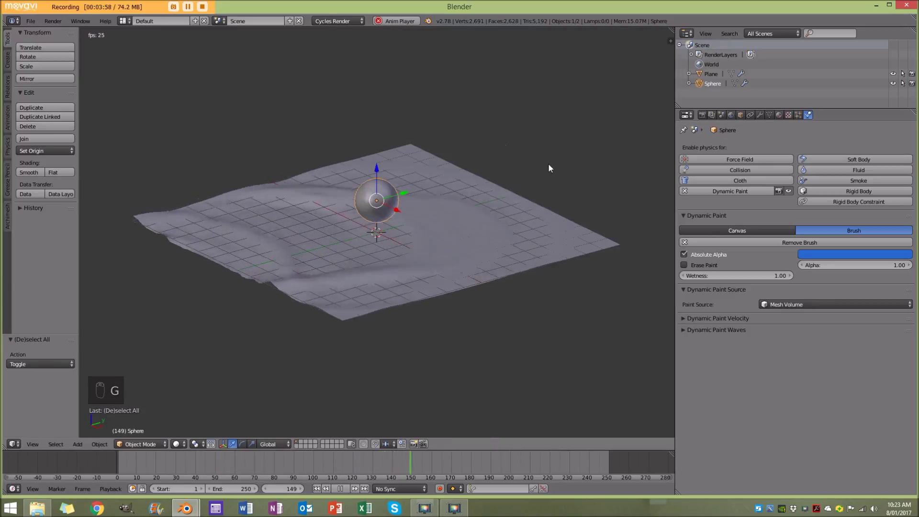
key("KP_1")
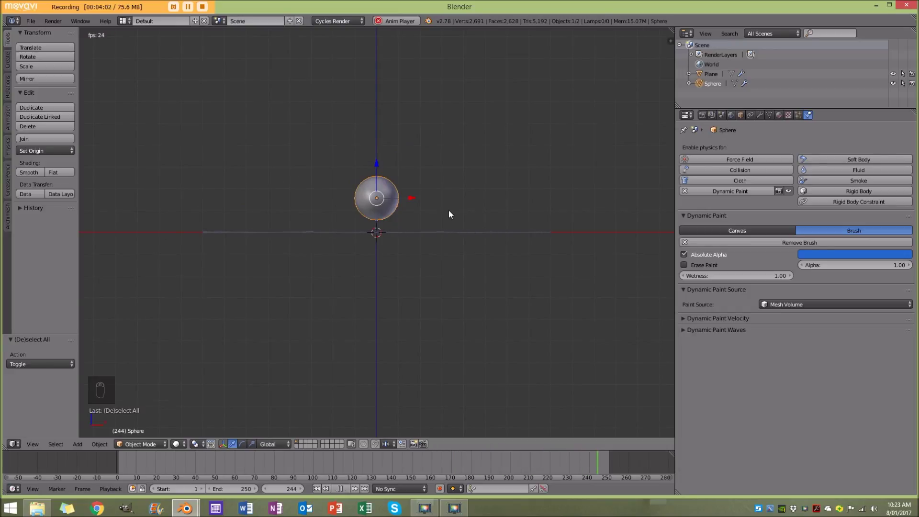
key("alt+a")
At frame 1, place the sphere just past the plane's right edge, slightly lowered, and keyframe LocRot
key("shift+Left")
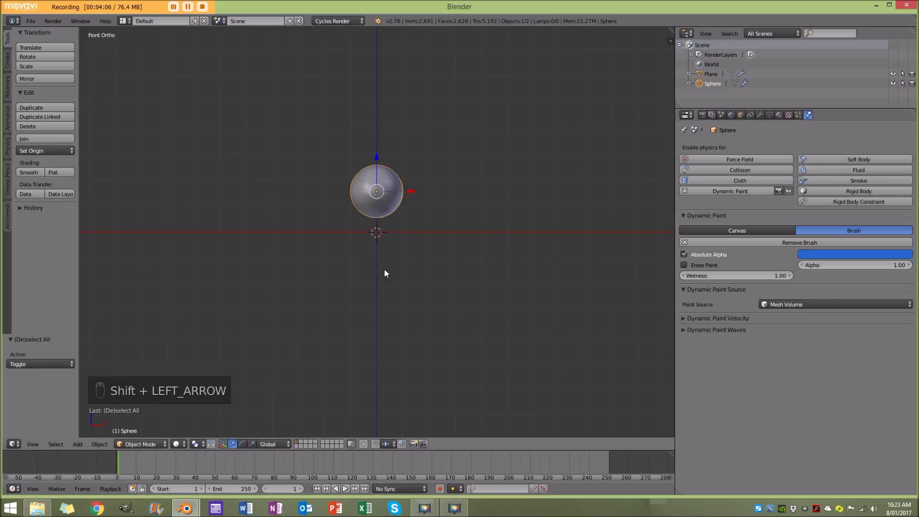
key("z")
key("g")
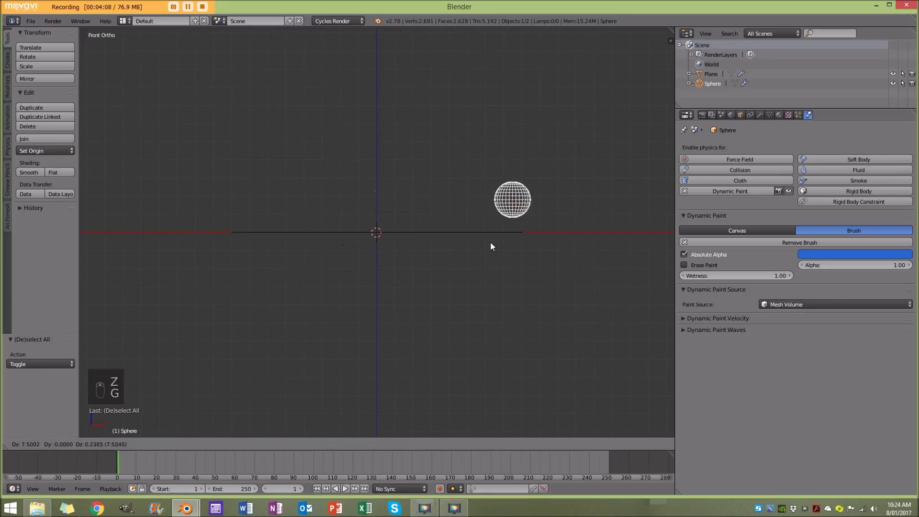
left_click(521, 258)
middle_click_drag(520, 258, 529, 252)
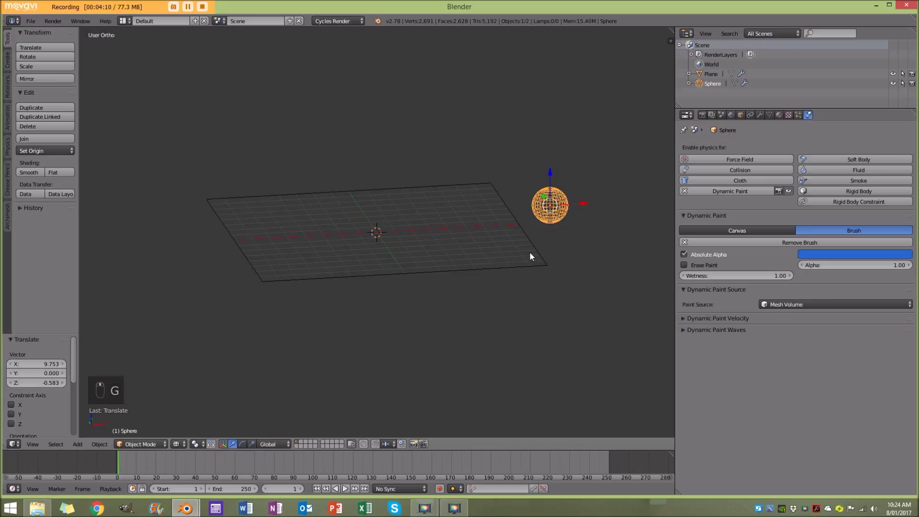
key("z")
key("g")
key("z")
left_click(549, 173)
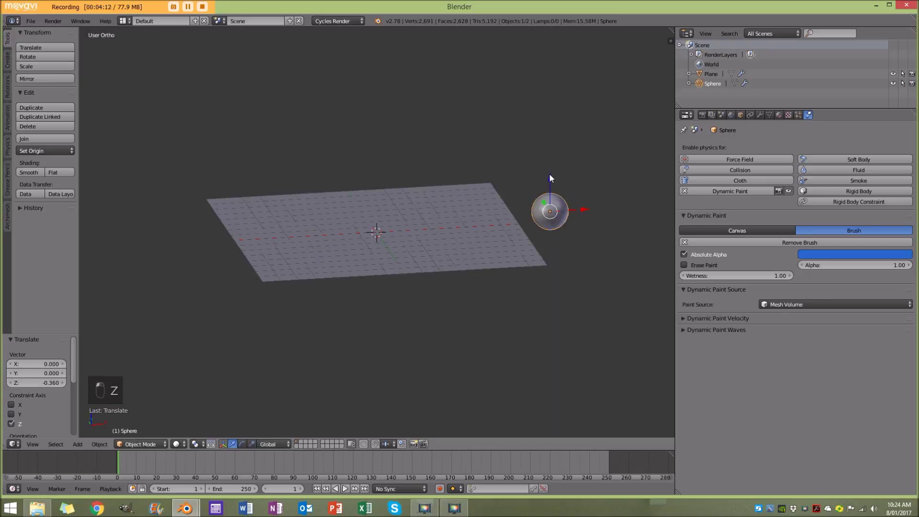
key("i")
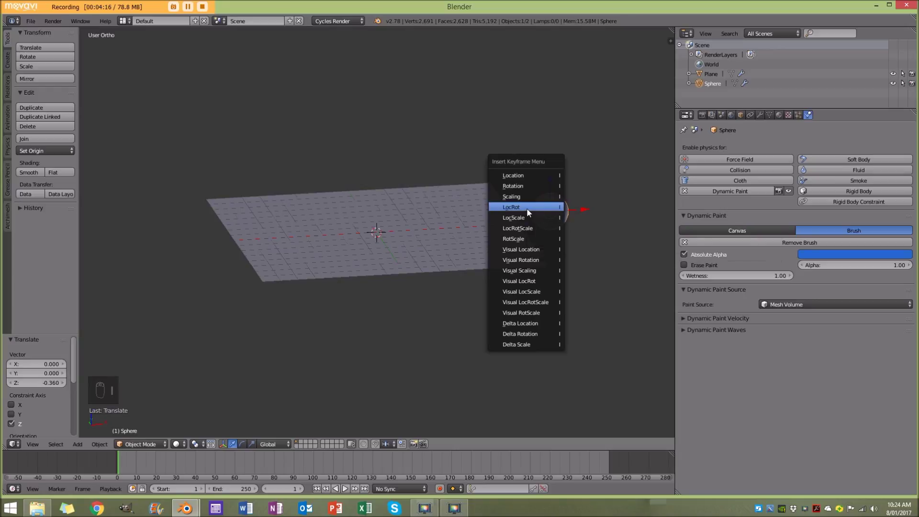
left_click(527, 208)
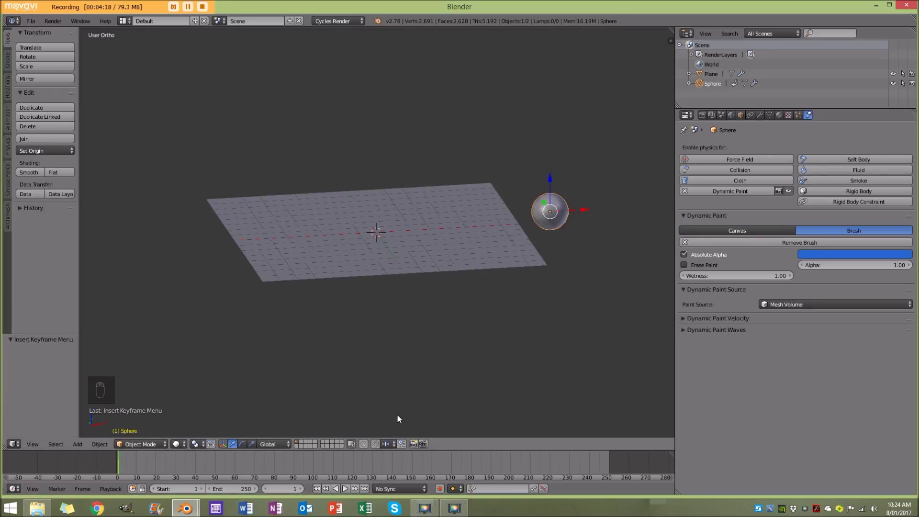
At frame 250, move the sphere along X beyond the left edge, keyframe LocRot, and replay
key("shift+Right")
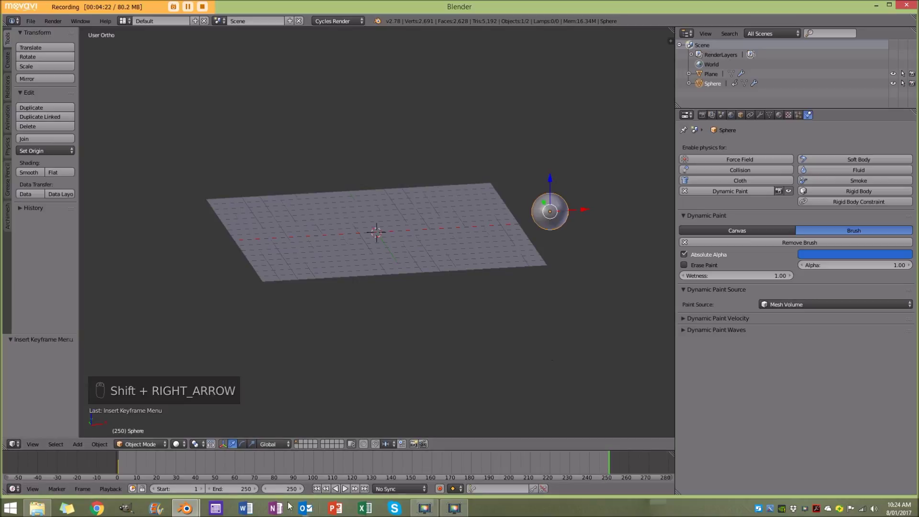
key("g")
key("x")
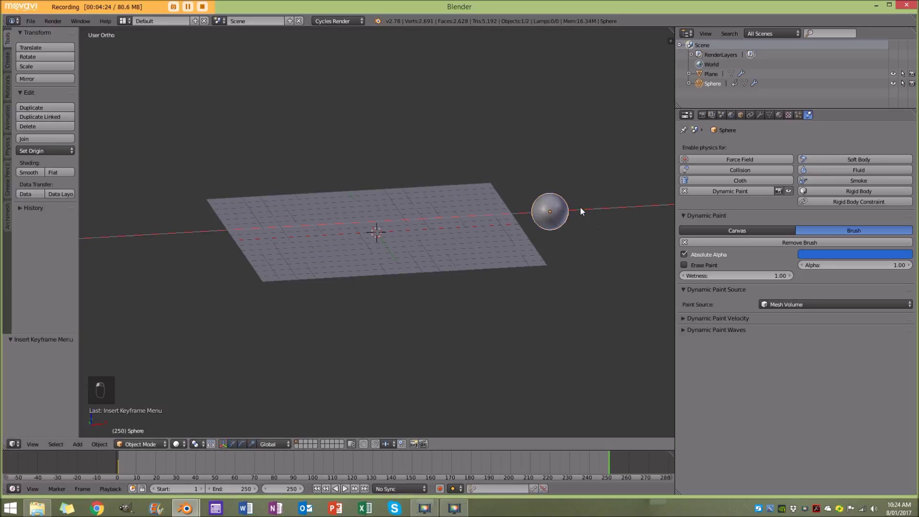
left_click(222, 234)
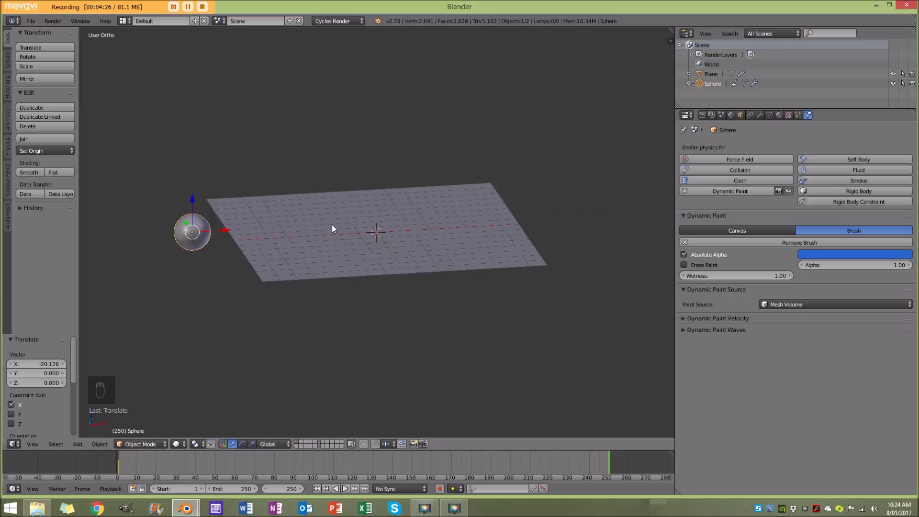
key("i")
left_click(332, 225)
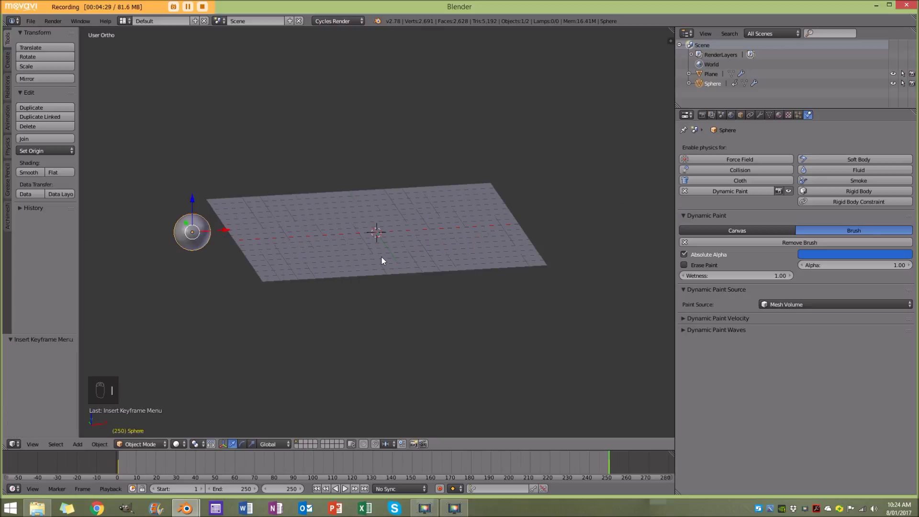
key("shift+Left")
key("alt+a")
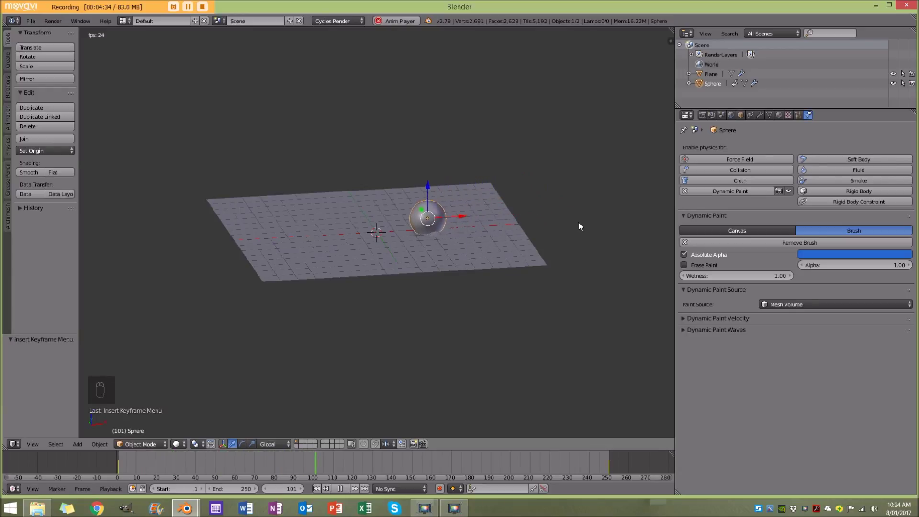
Zoom and orbit around the plane to watch the sphere's ripple wake during playback
scroll(411, 186, "up", 4)
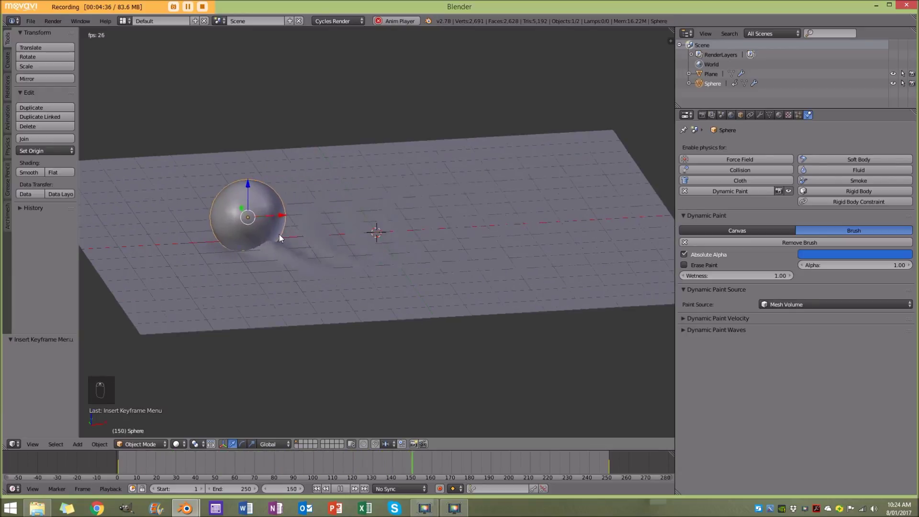
scroll(449, 225, "down", 4)
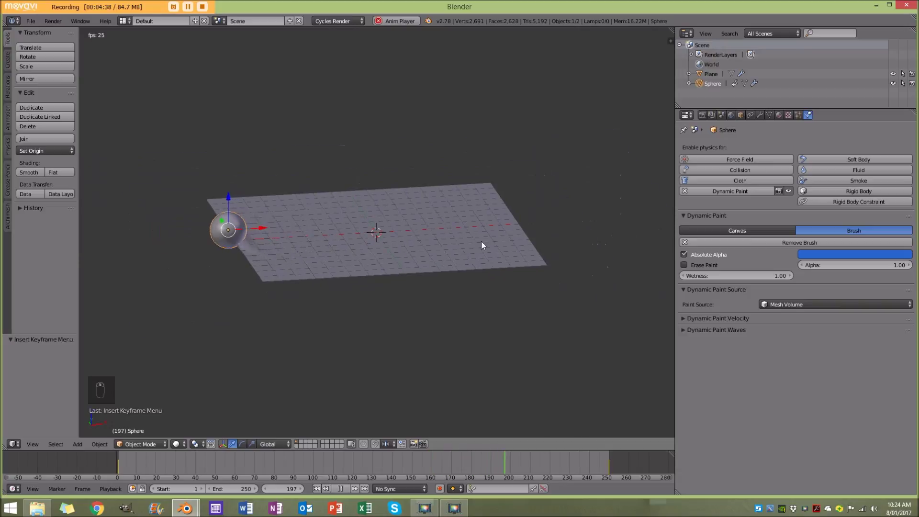
mouse_move(343, 235)
middle_mouse_down()
mouse_move(323, 237)
mouse_move(350, 225)
mouse_move(318, 245)
middle_mouse_up()
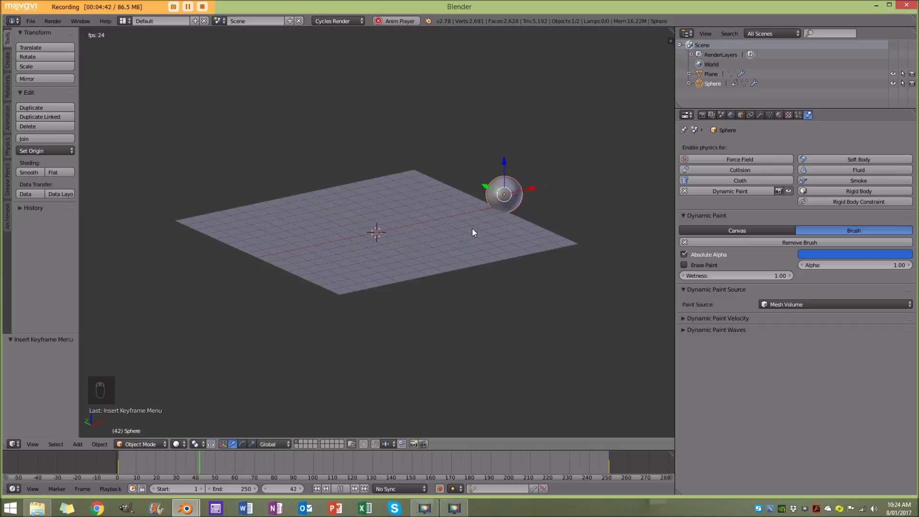
scroll(482, 231, "up", 2)
scroll(533, 200, "up", 2)
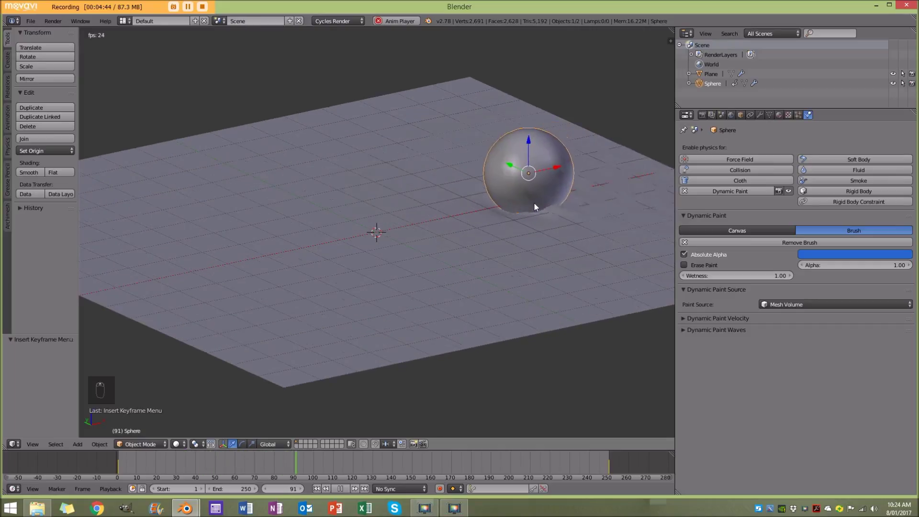
Reposition the sphere mid-playback and stop the animation at frame 153
key("g")
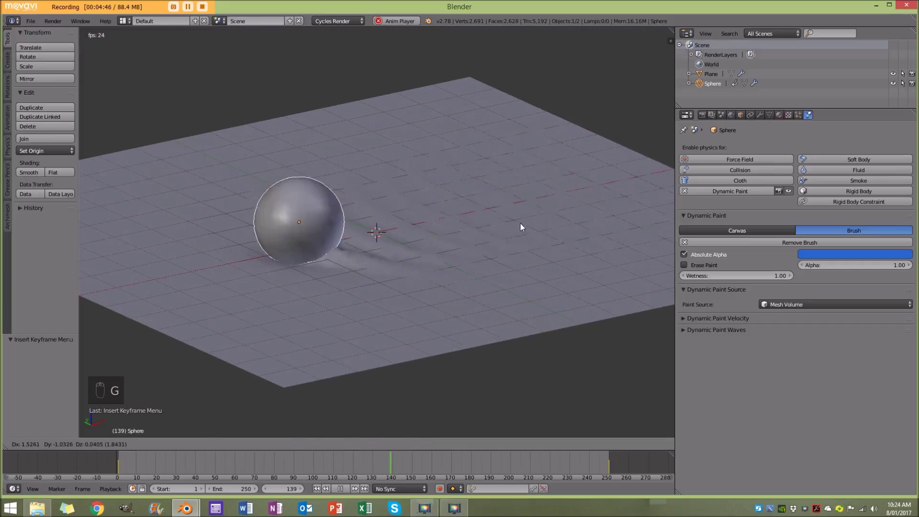
left_click(520, 222)
key("alt+a")
scroll(531, 244, "down", 2)
mouse_move(454, 291)
middle_mouse_down()
mouse_move(410, 279)
mouse_move(421, 279)
mouse_move(298, 273)
mouse_move(437, 280)
middle_mouse_up()
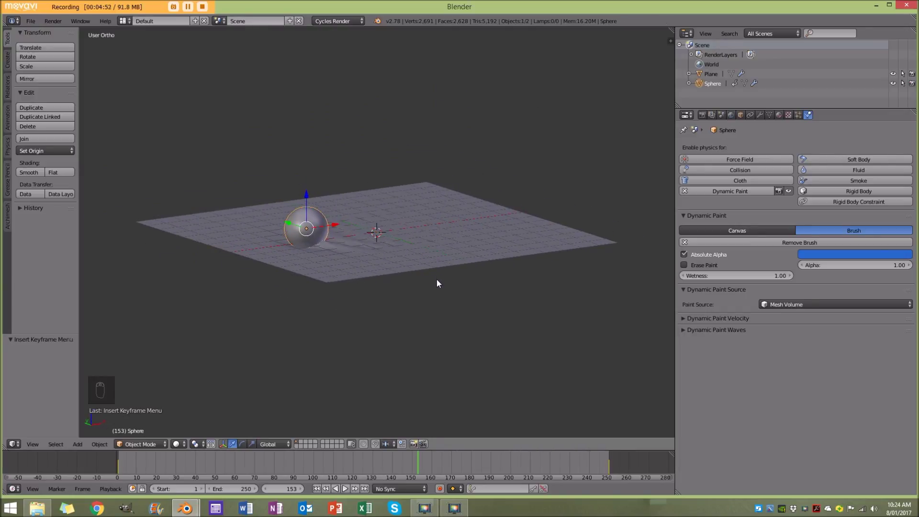